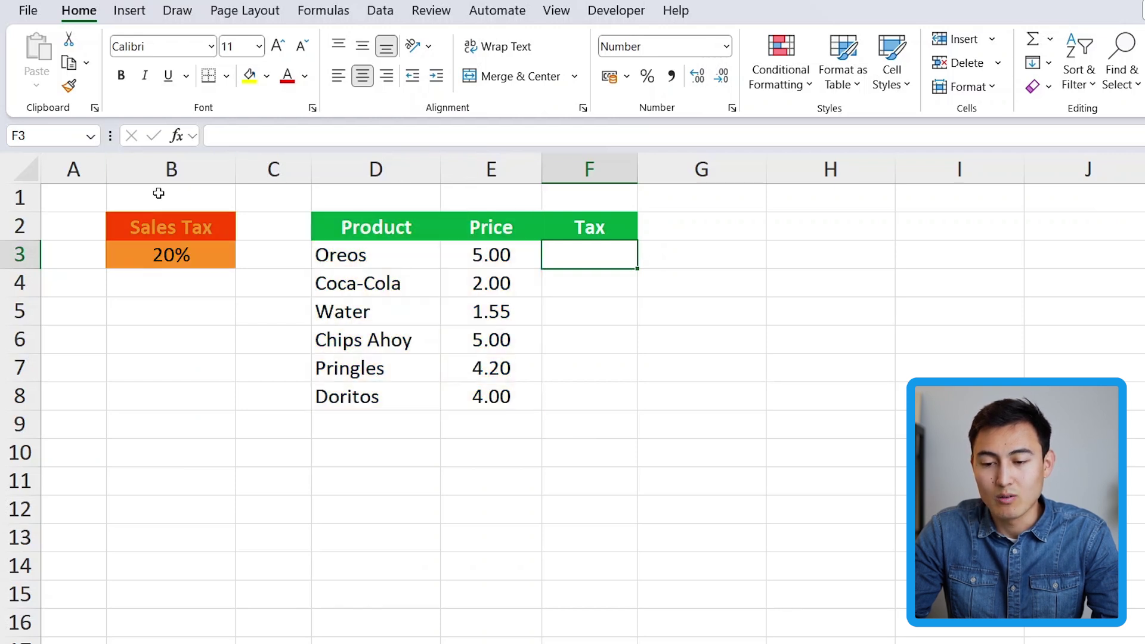
Calculate the Oreos tax in F3 with the formula =E3*B3 and fill it down to F8
drag(585, 250, 598, 408)
click(293, 391)
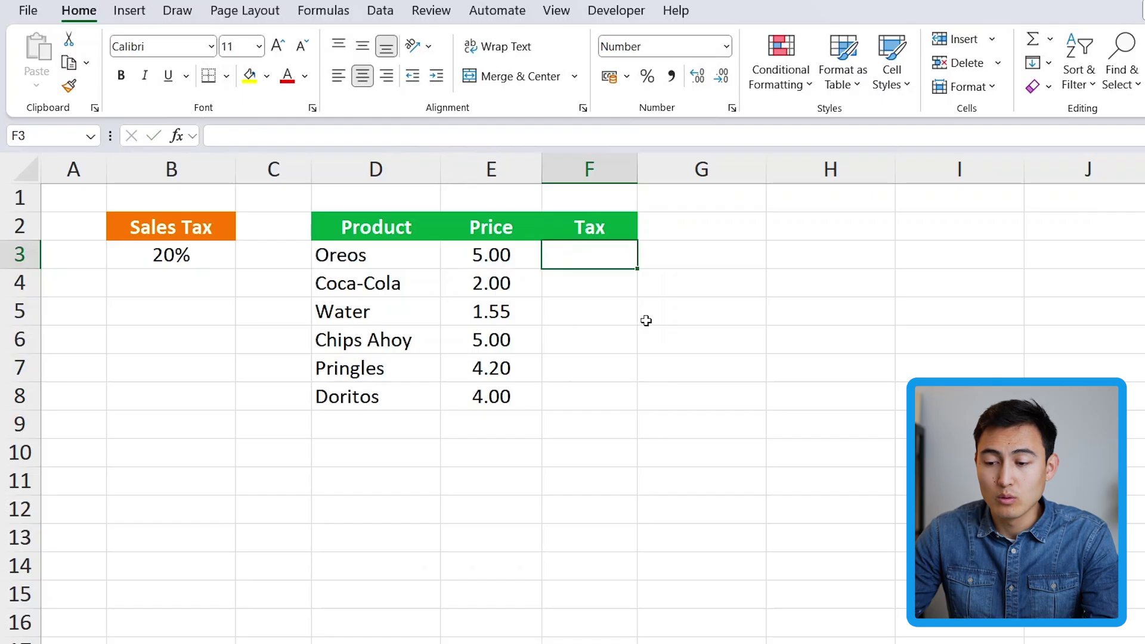
text(=)
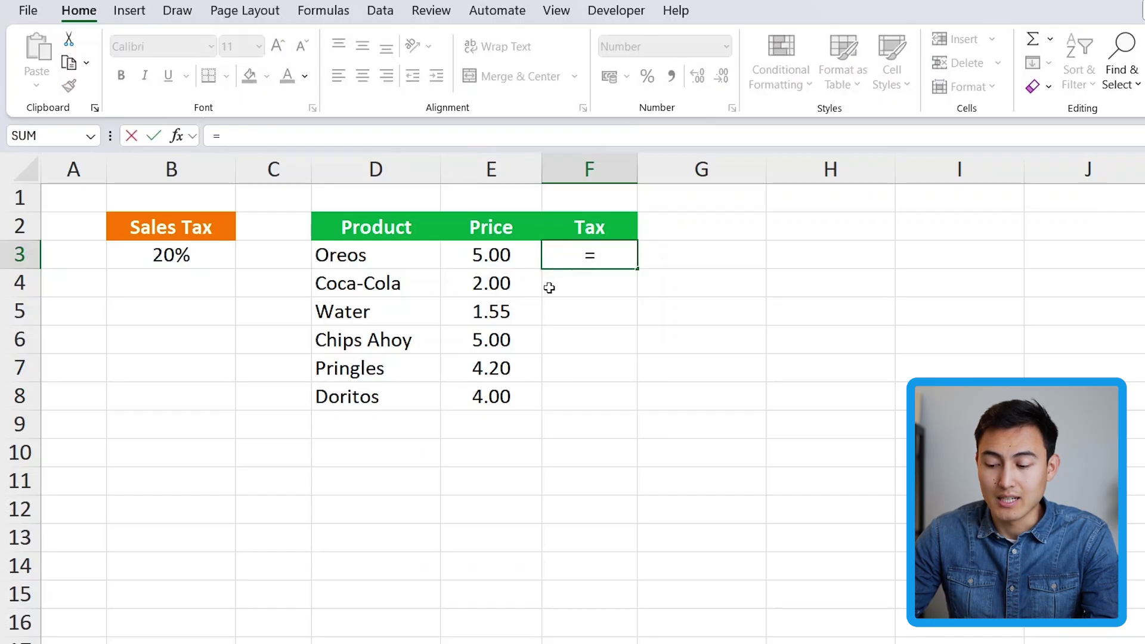
key(Left)
text(*)
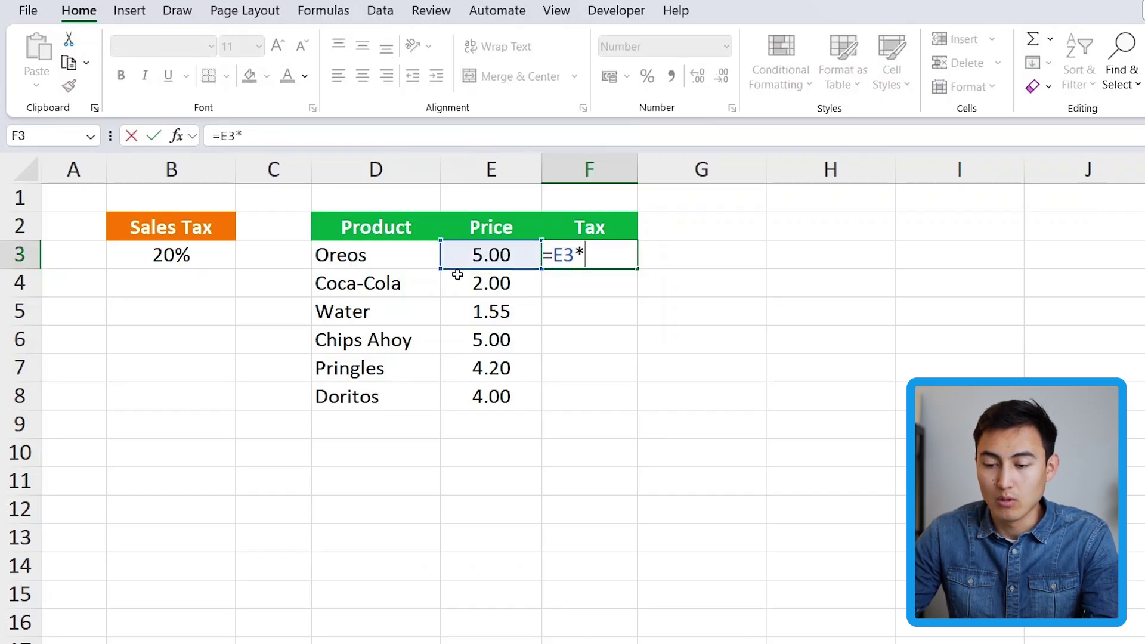
click(186, 255)
key(Return)
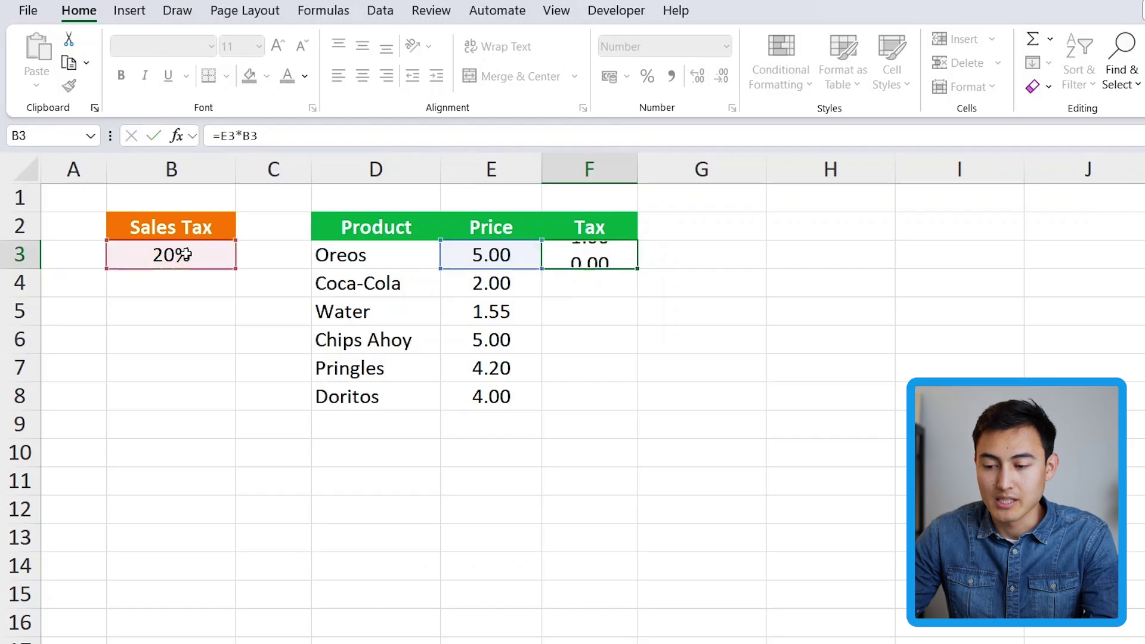
key(Up)
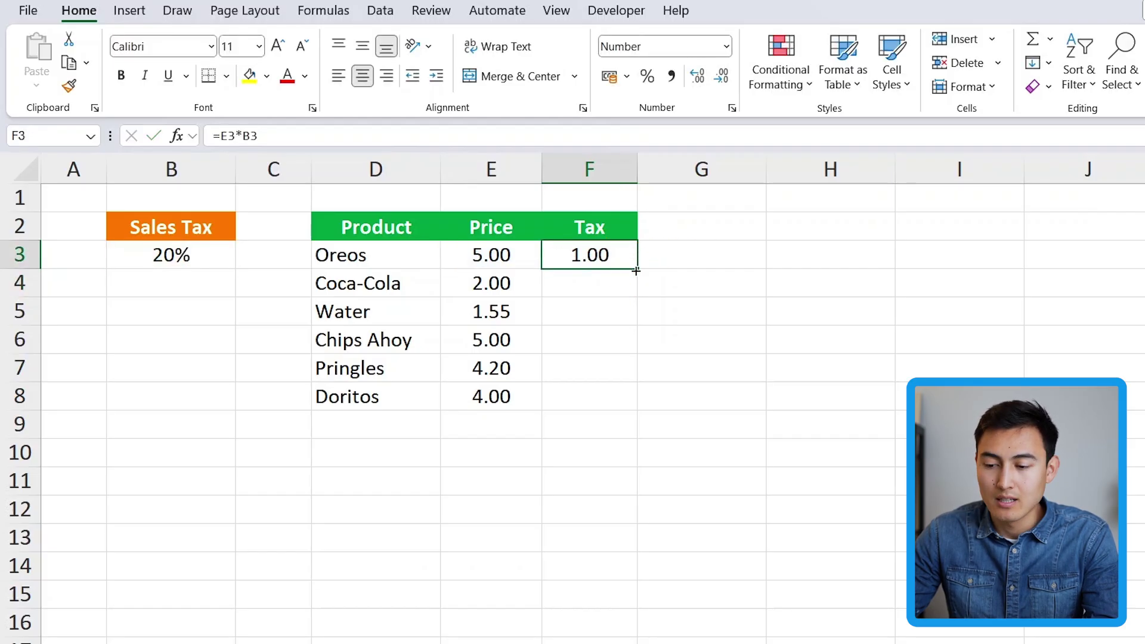
drag(636, 270, 619, 415)
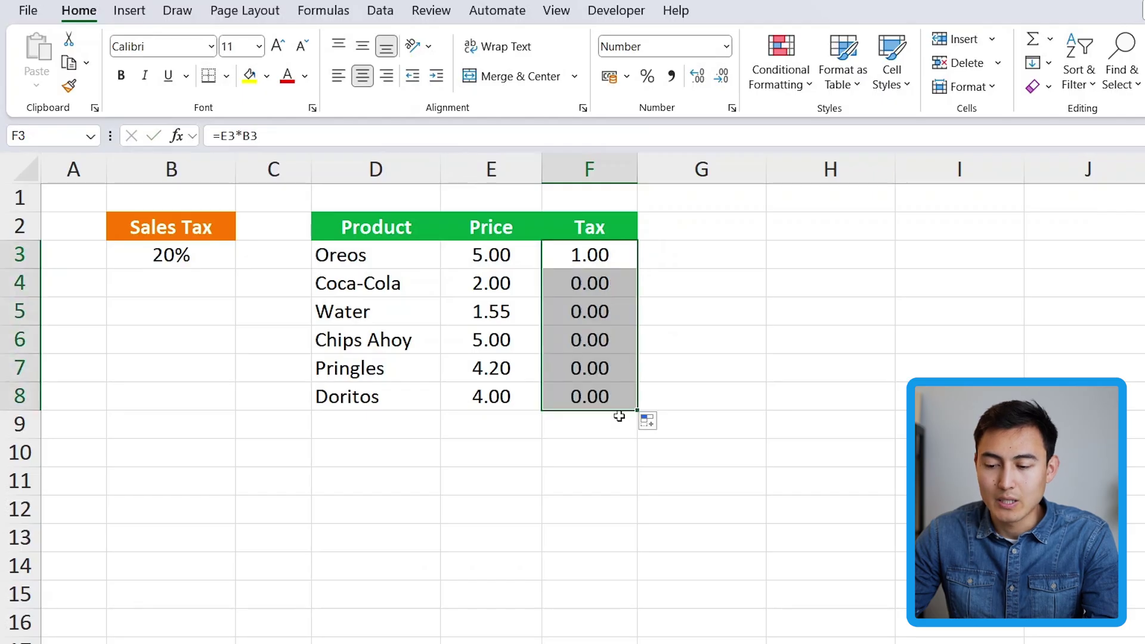
Examine which cells the filled tax formula for Coca-Cola in F4 refers to
key(Down)
key(Down)
key(Up)
key(F2)
key(Escape)
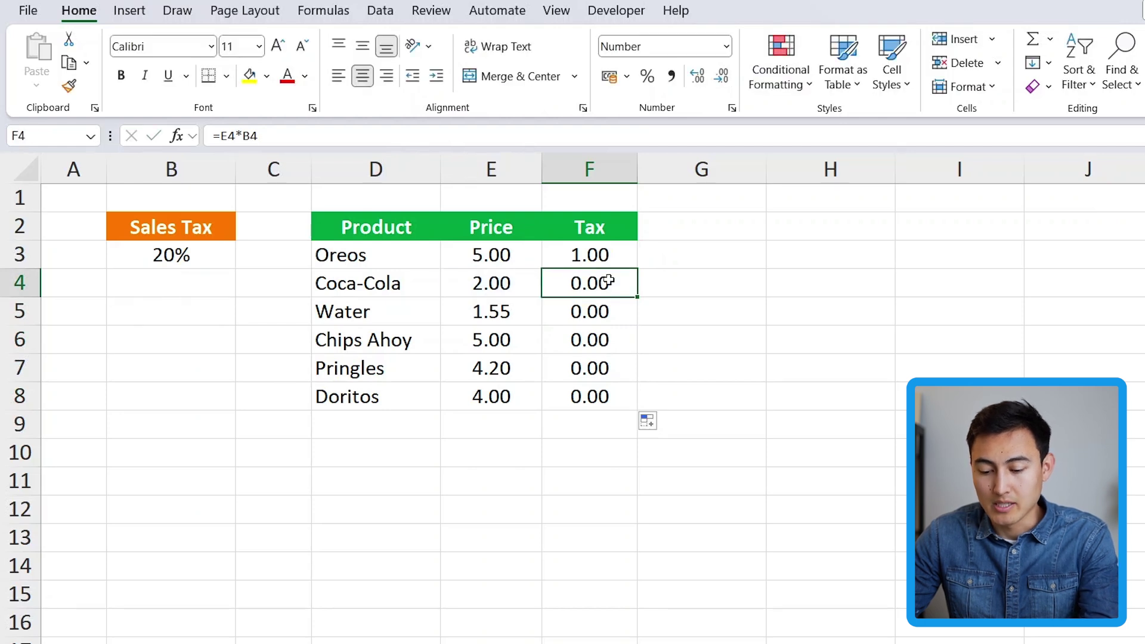
key(F2)
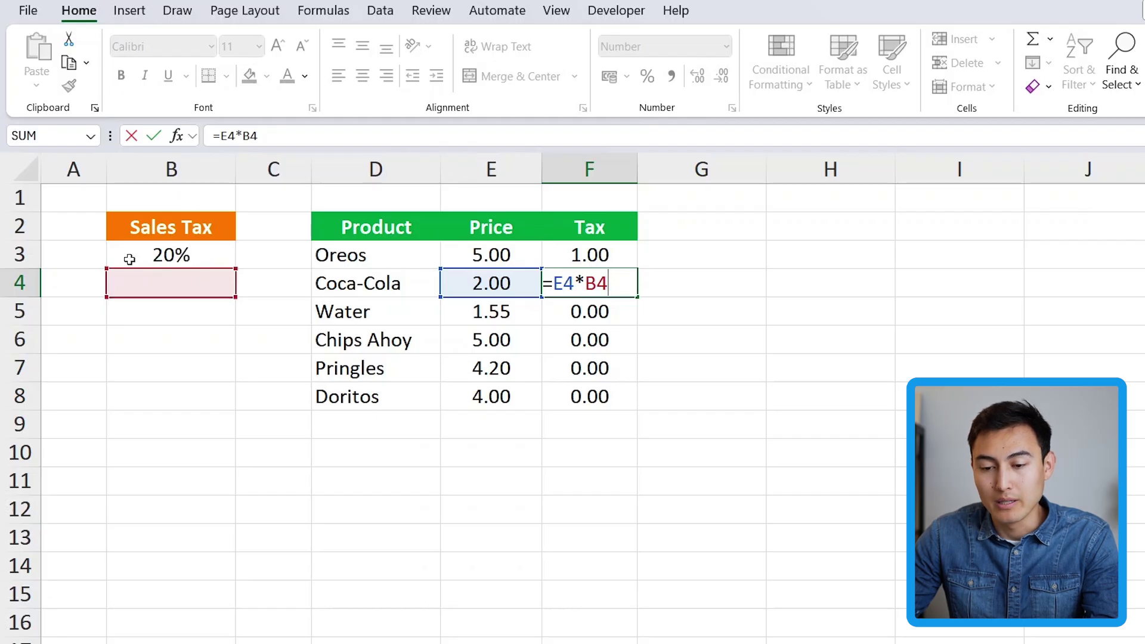
key(Escape)
Make the sales tax reference in F3 absolute, giving =E3*$B$3, and fill the formula down to F8
key(Up)
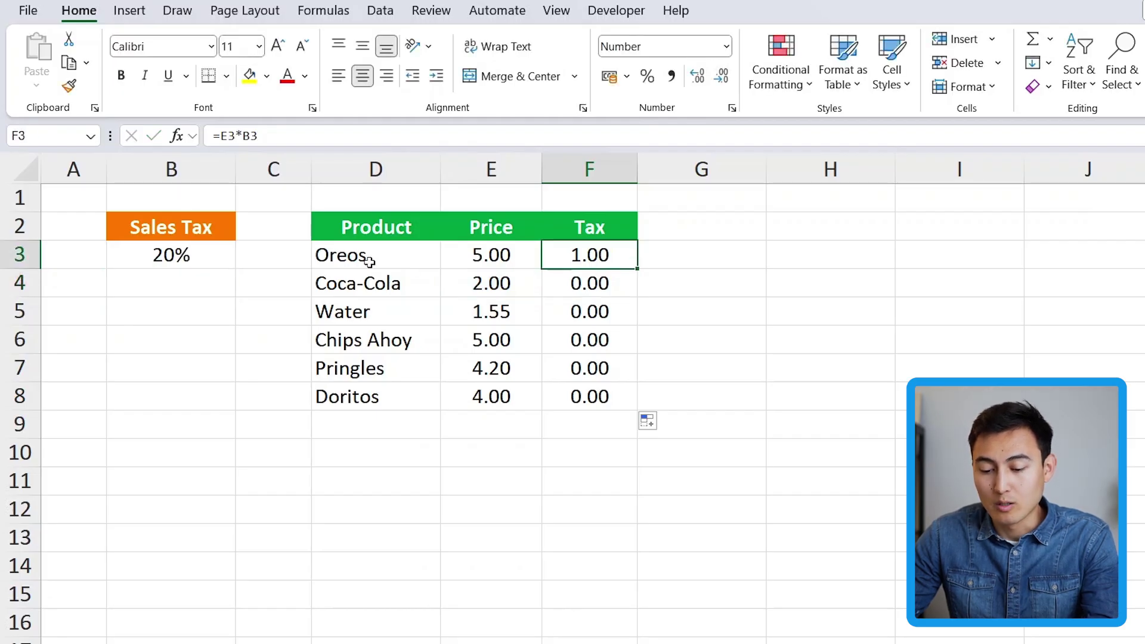
key(F2)
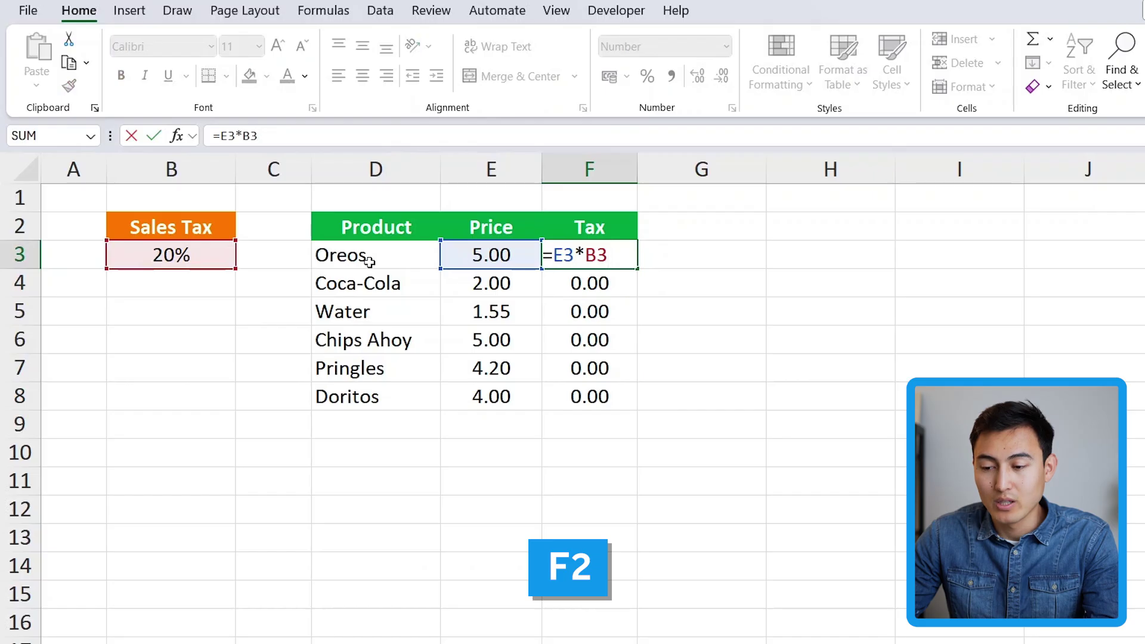
key(shift+Left)
key(shift+Left)
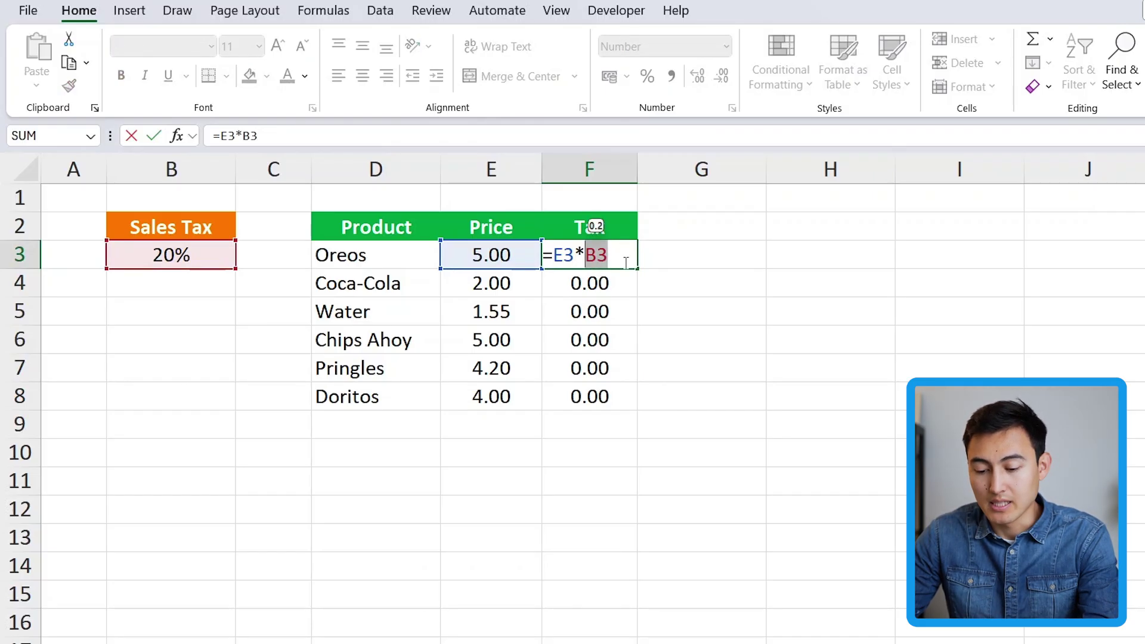
key(F4)
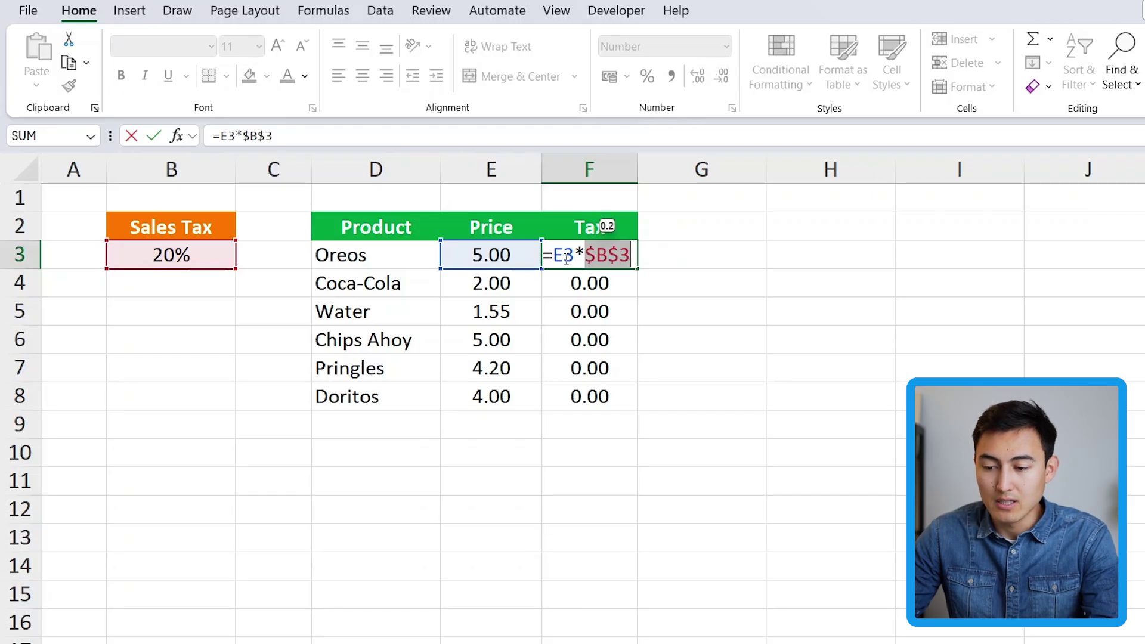
click(596, 258)
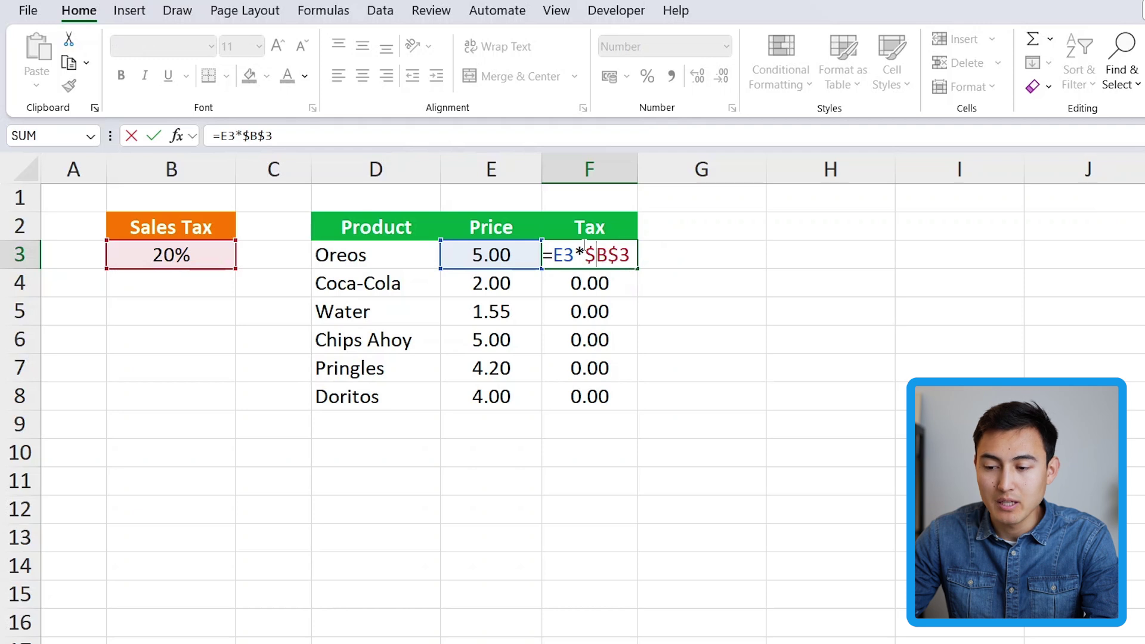
key(Return)
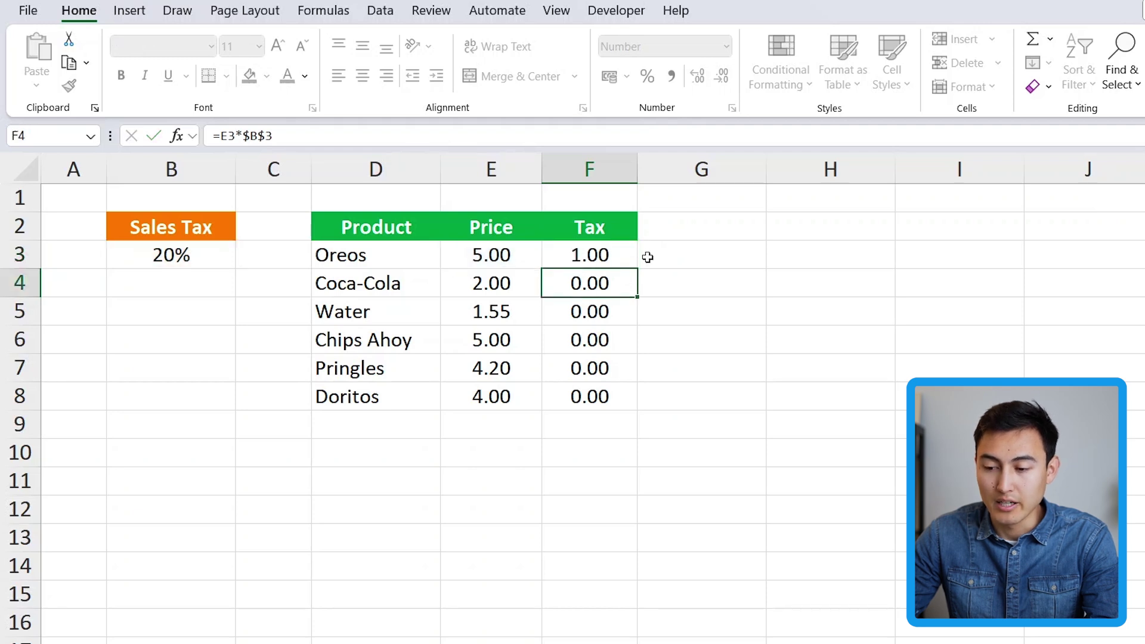
click(620, 261)
drag(637, 271, 646, 417)
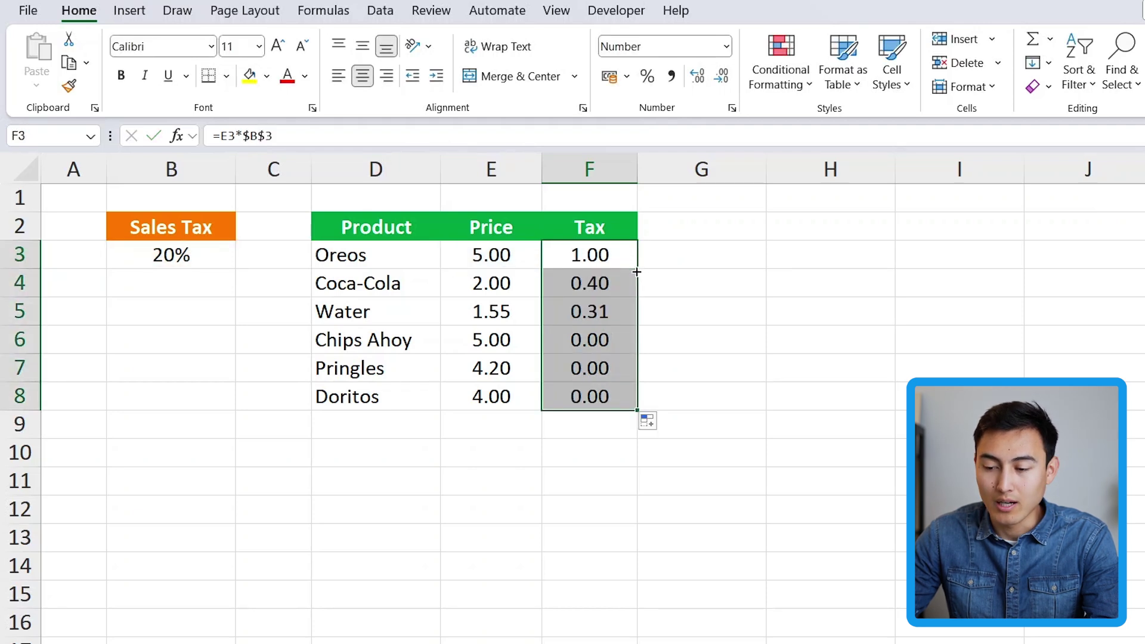
Check the references in the filled tax formulas for Coca-Cola and Water in F4 and F5
click(633, 273)
double_click(568, 291)
key(Escape)
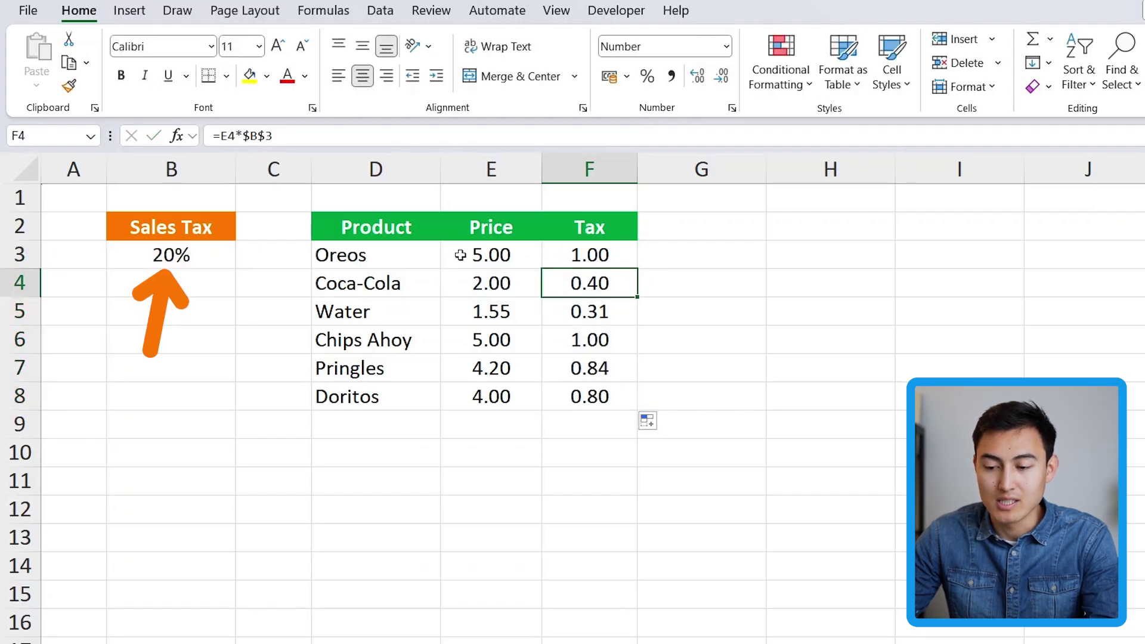
click(583, 311)
double_click(583, 313)
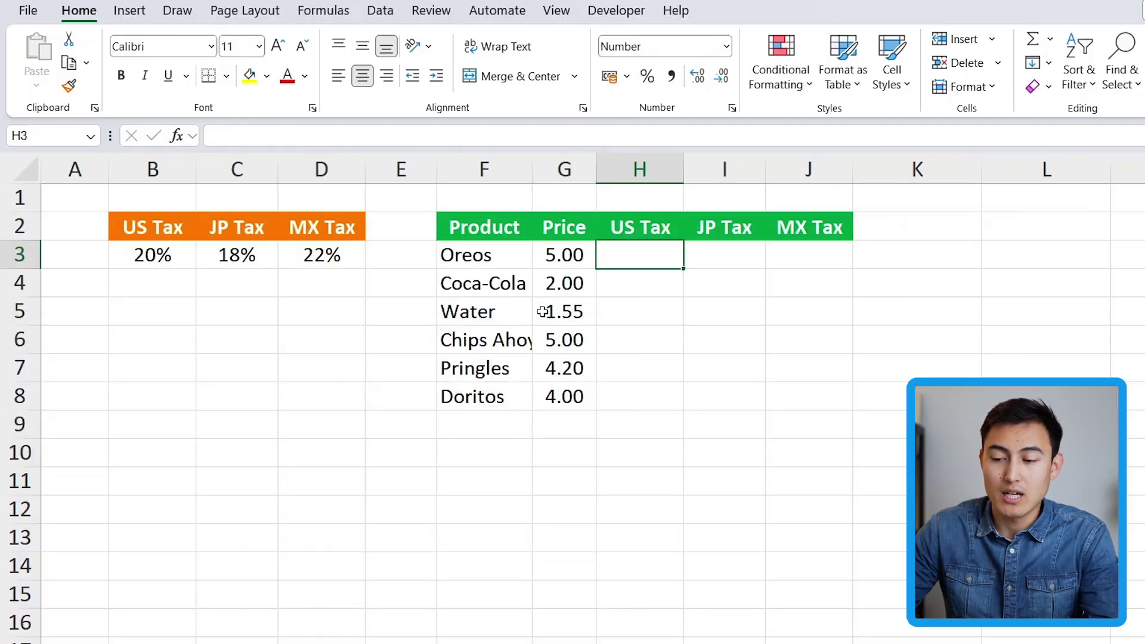
Review the US, JP and MX tax rates in B2:D3 and the US Tax column heading in the product table
key(Left)
key(Left)
key(Left)
key(Left)
key(Left)
key(Left)
key(Up)
key(shift+Down)
key(Right)
key(shift+Down)
key(Right)
key(shift+Down)
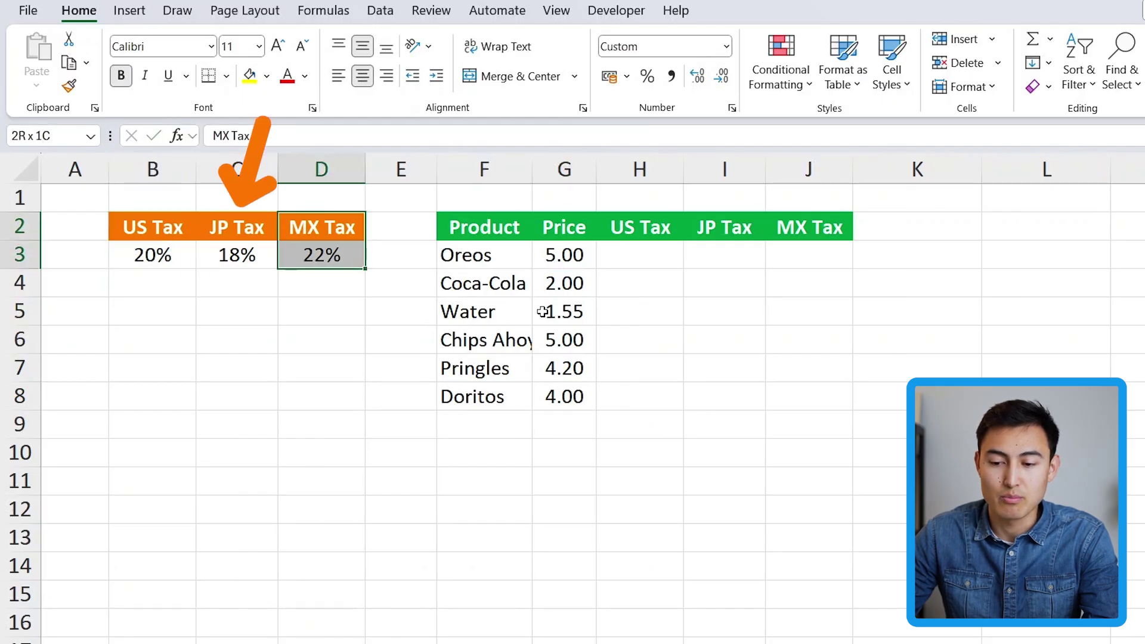
key(Right)
key(Right)
key(Right)
key(Right)
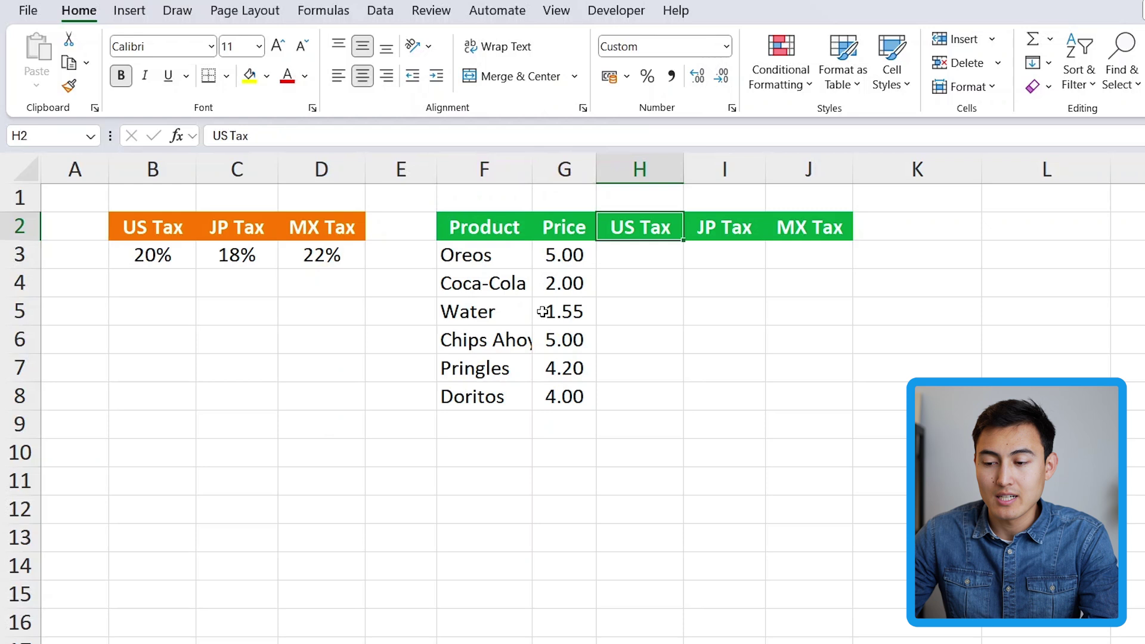
Calculate the Oreos US tax in H3 with the formula =G3*$B$3 and fill it down to H8
key(Down)
text(=)
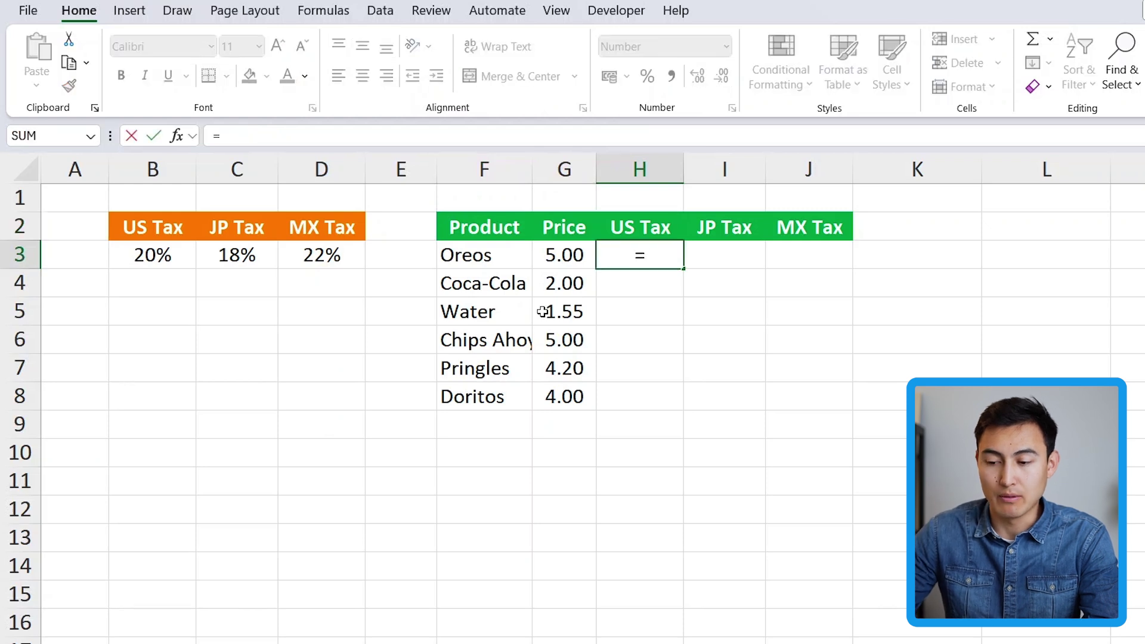
key(Left)
text(*)
key(Left)
key(Left)
key(Left)
key(Left)
key(Left)
key(Left)
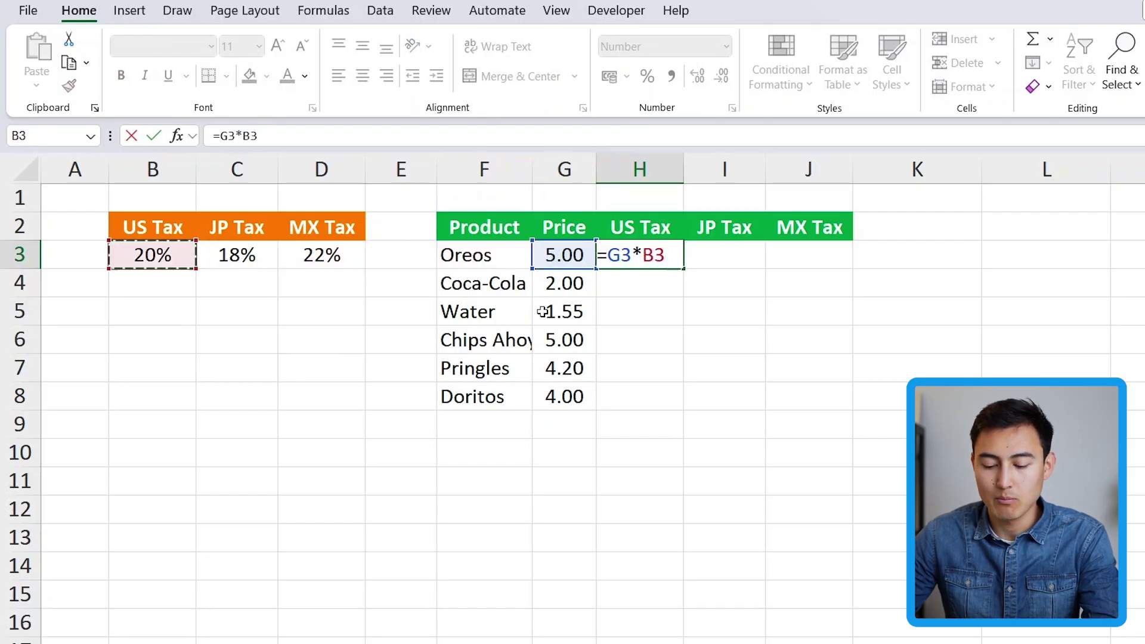
key(F4)
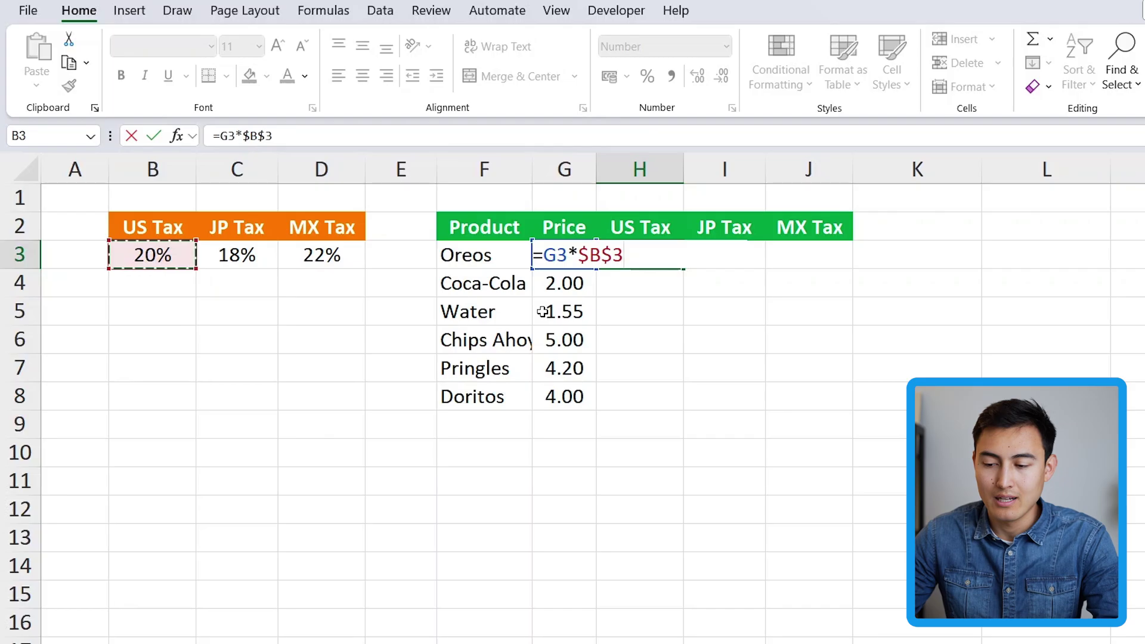
key(Return)
key(Up)
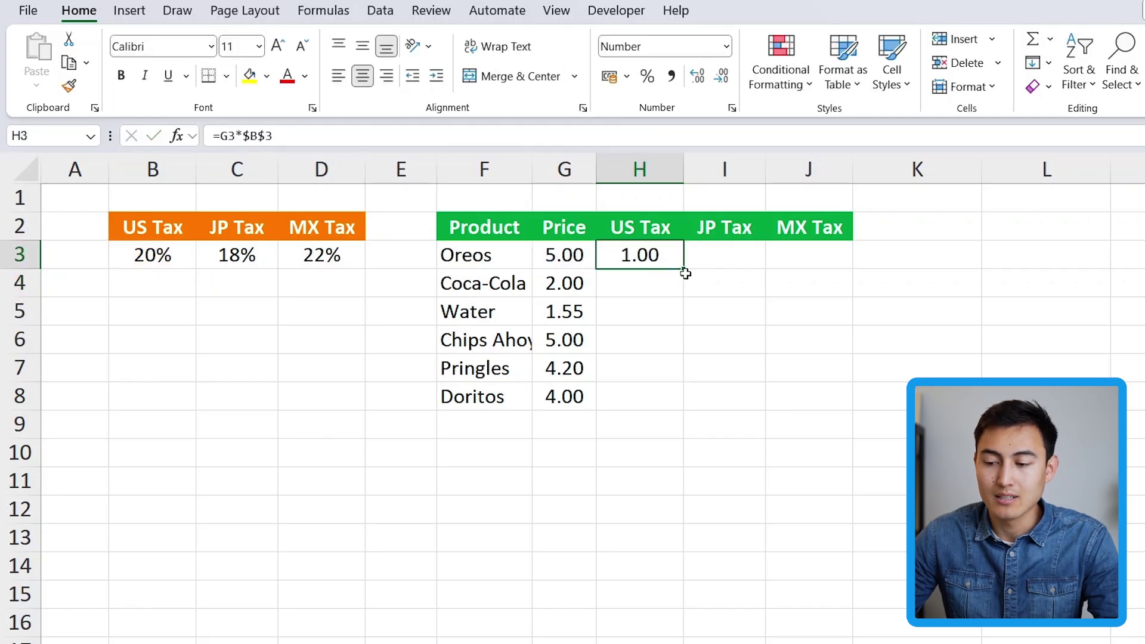
drag(686, 272, 674, 420)
Check the references in the filled US tax formulas for Coca-Cola and Water in H4 and H5
key(Up)
key(Down)
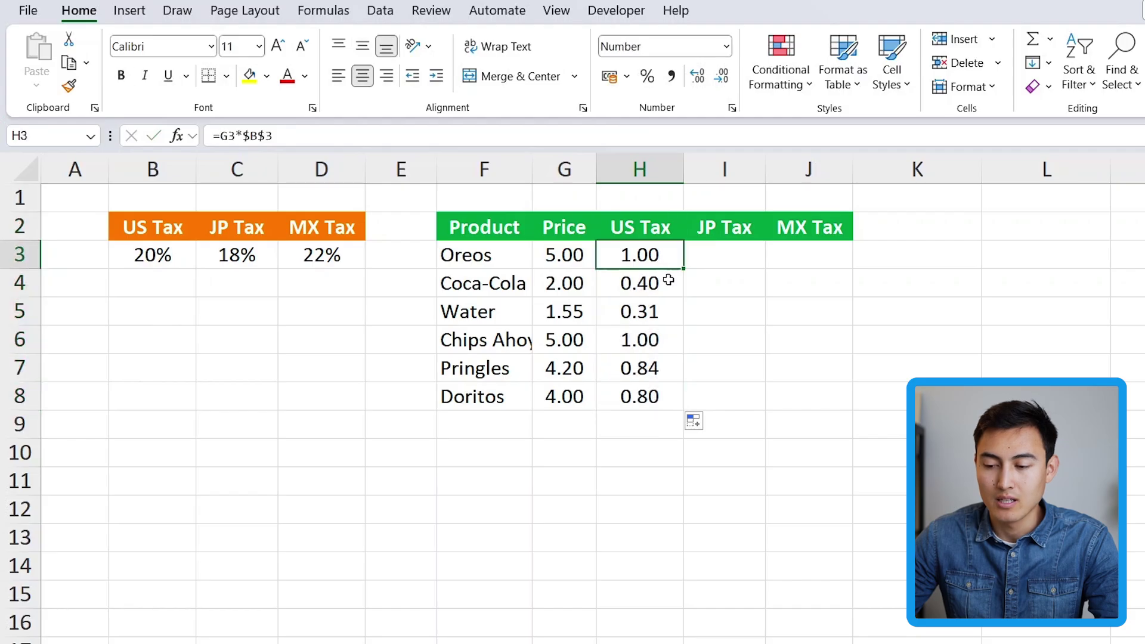
click(661, 280)
click(332, 137)
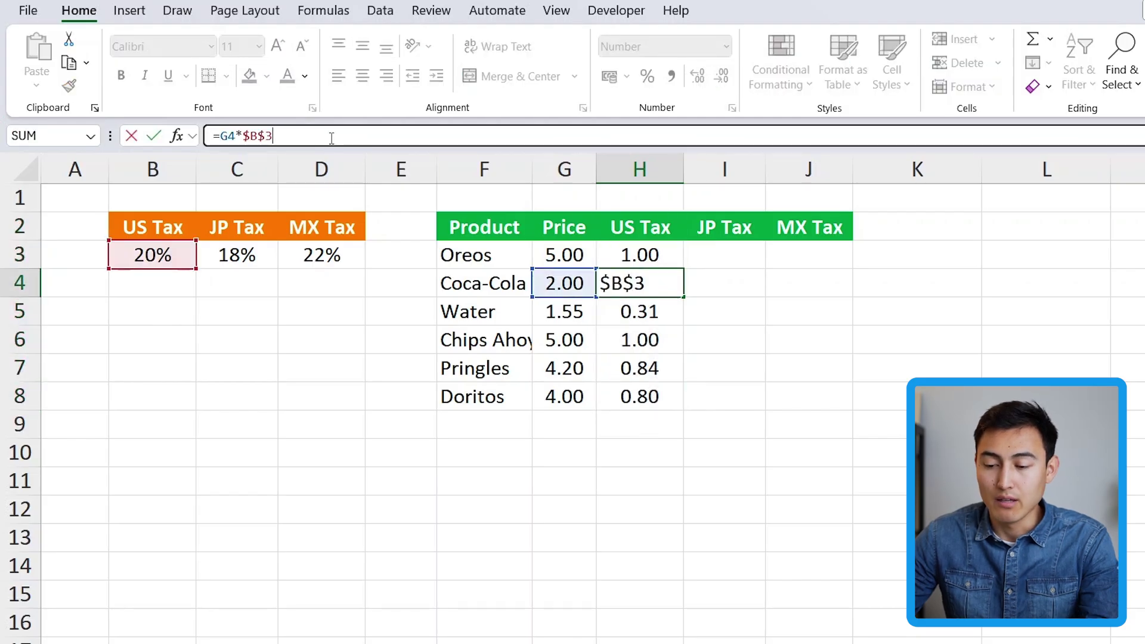
key(Escape)
key(Down)
key(F2)
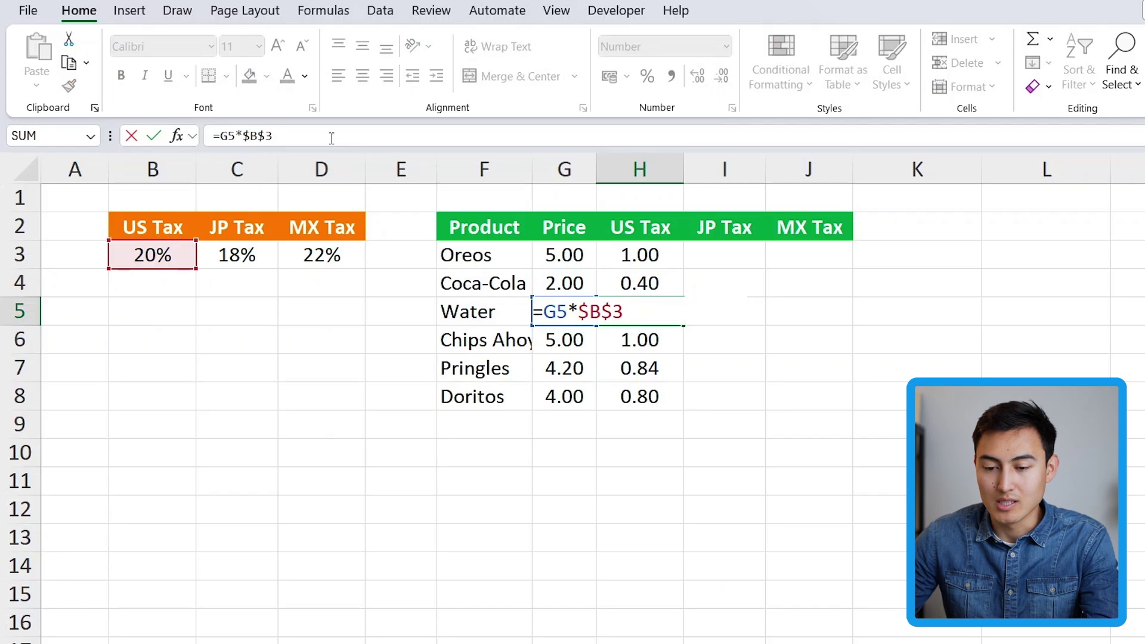
key(Escape)
key(Up)
Copy the Oreos US tax formula from H3 to the JP Tax cell I3 and inspect its references
key(Up)
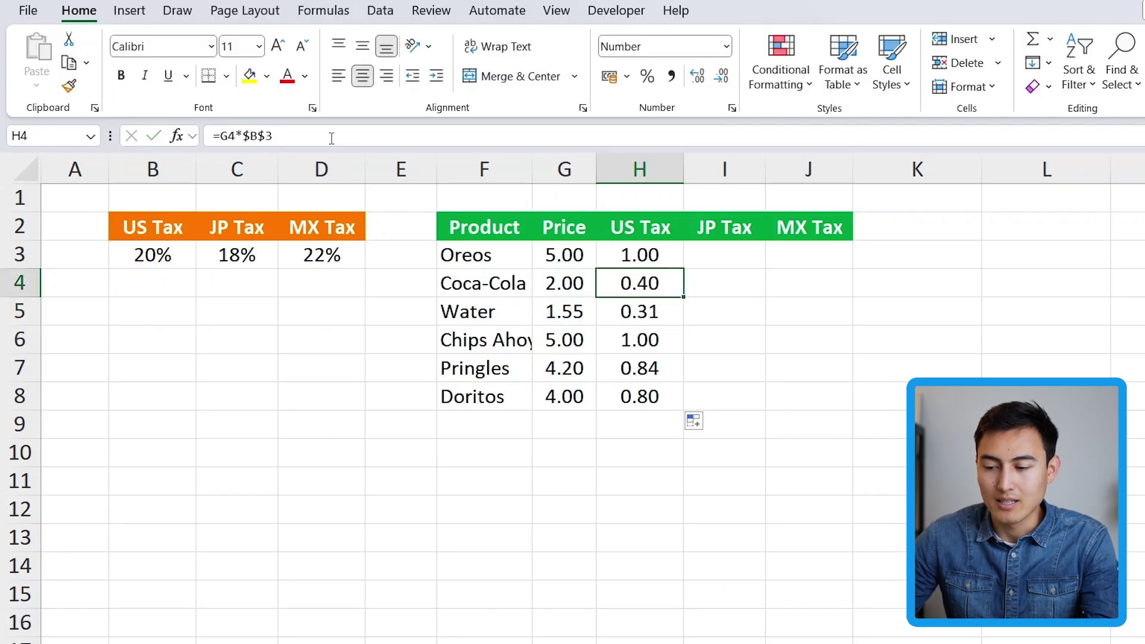
key(ctrl+c)
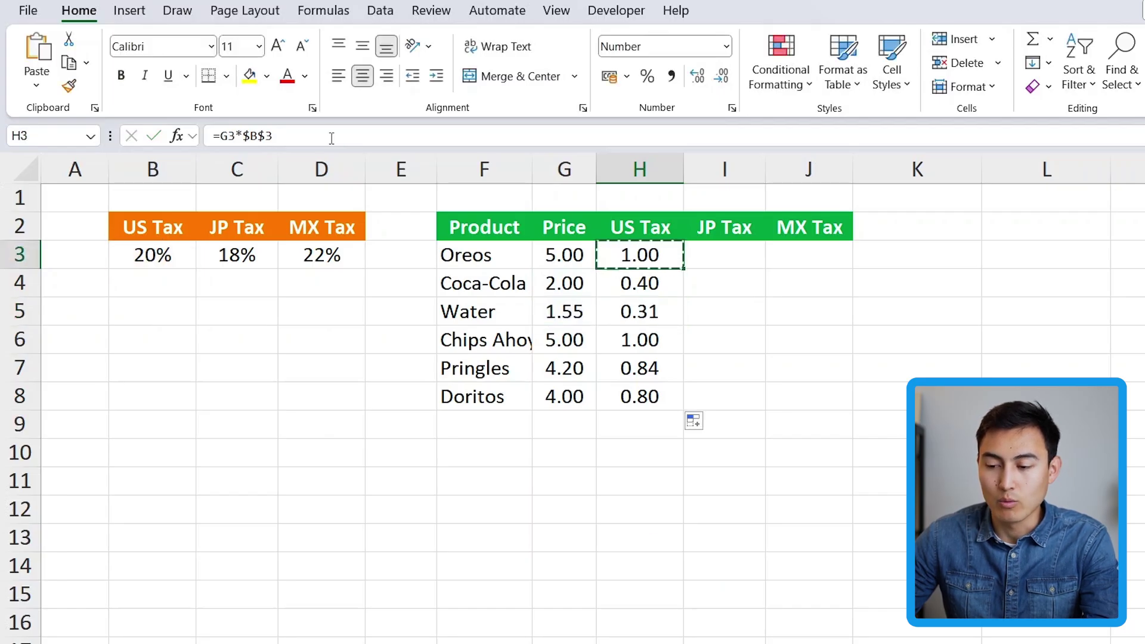
key(Right)
key(ctrl+v)
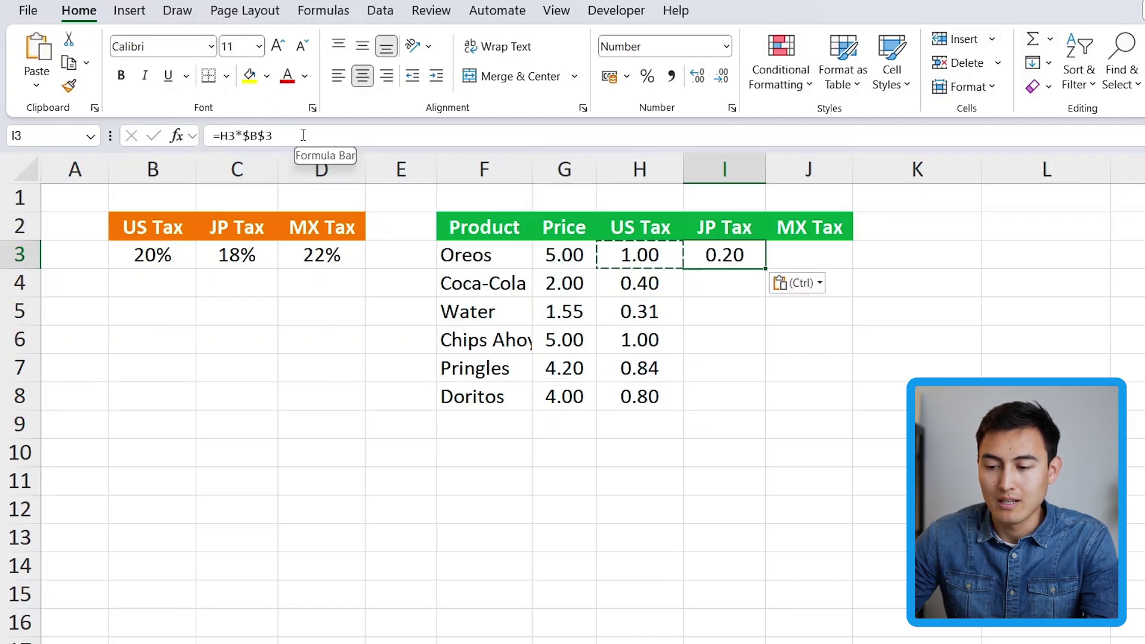
click(302, 135)
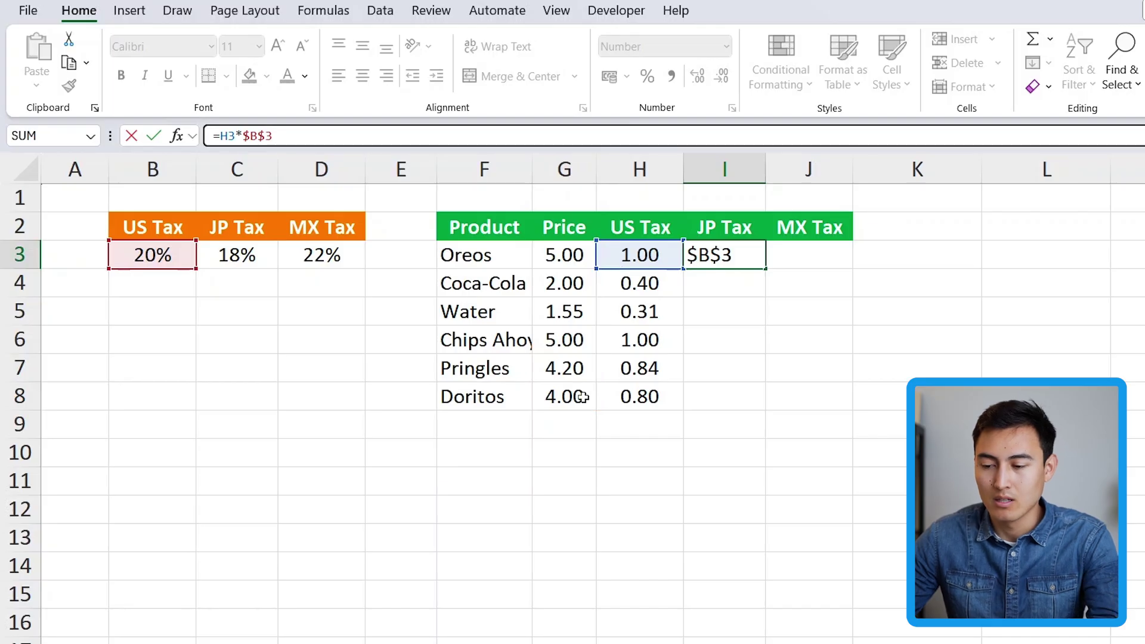
key(ctrl+Return)
Change the Oreos US tax formula in H3 to mixed references, =$G3*B$3
key(Left)
key(Left)
key(Right)
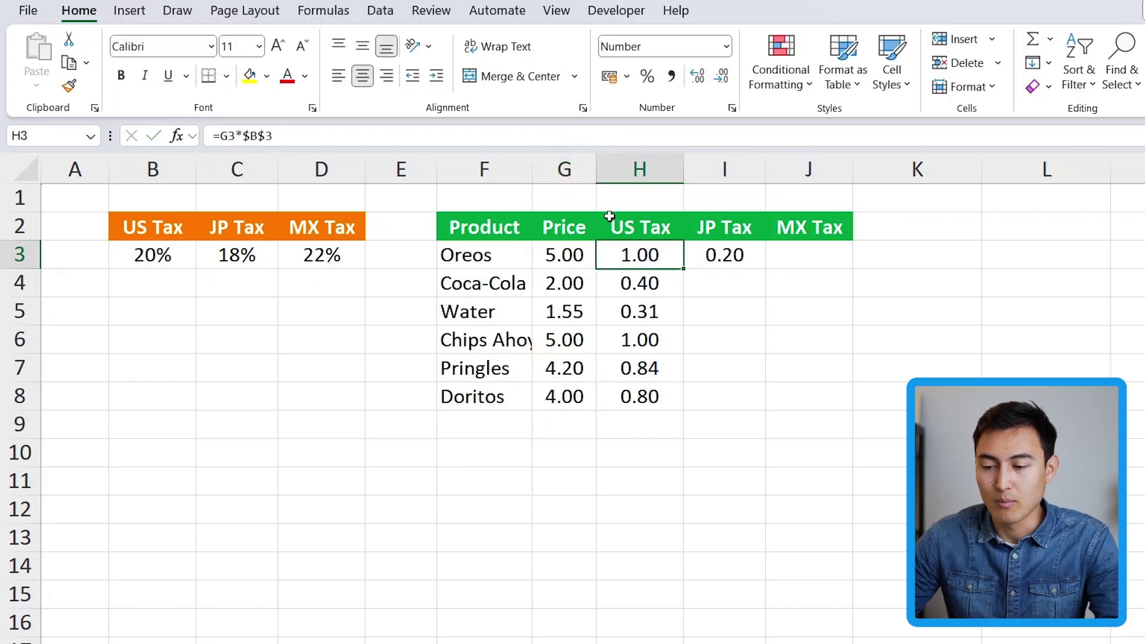
double_click(660, 260)
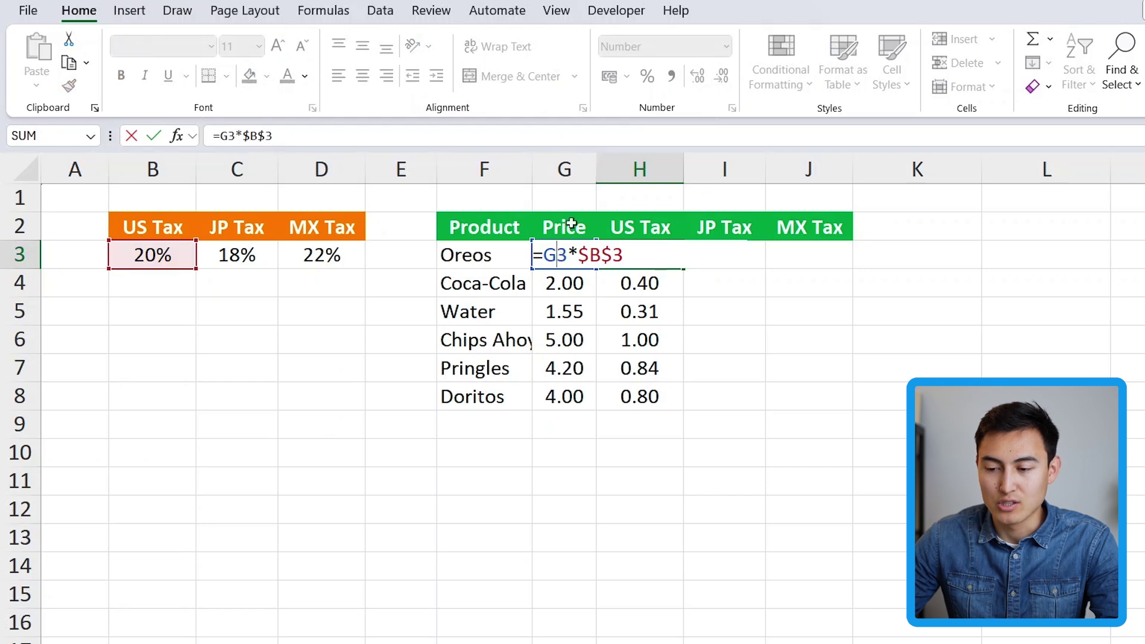
click(546, 258)
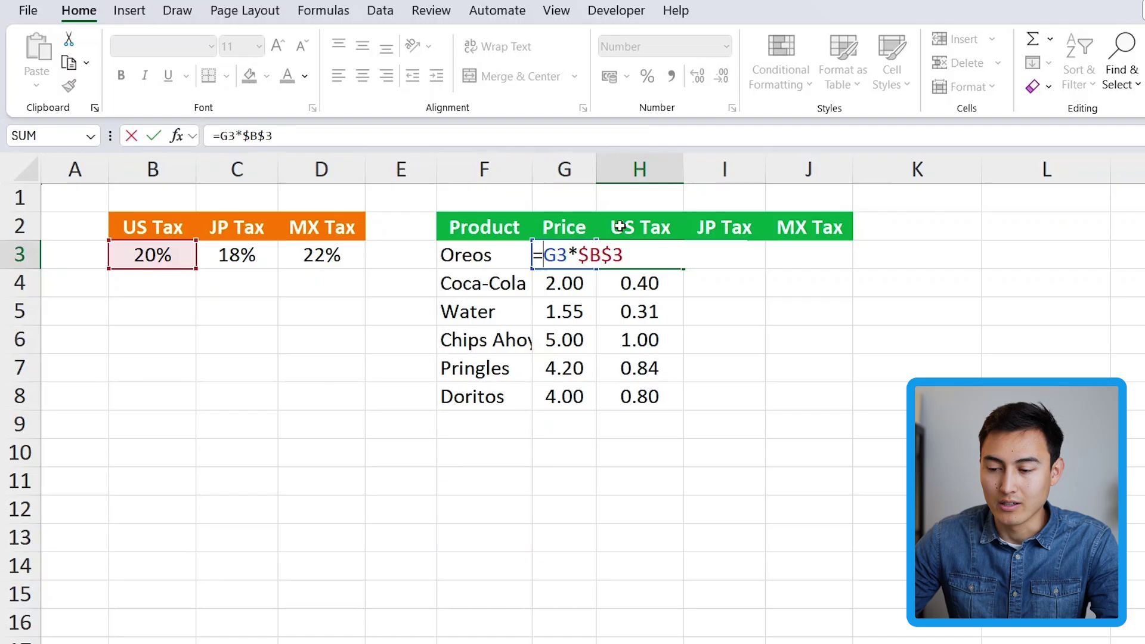
text($)
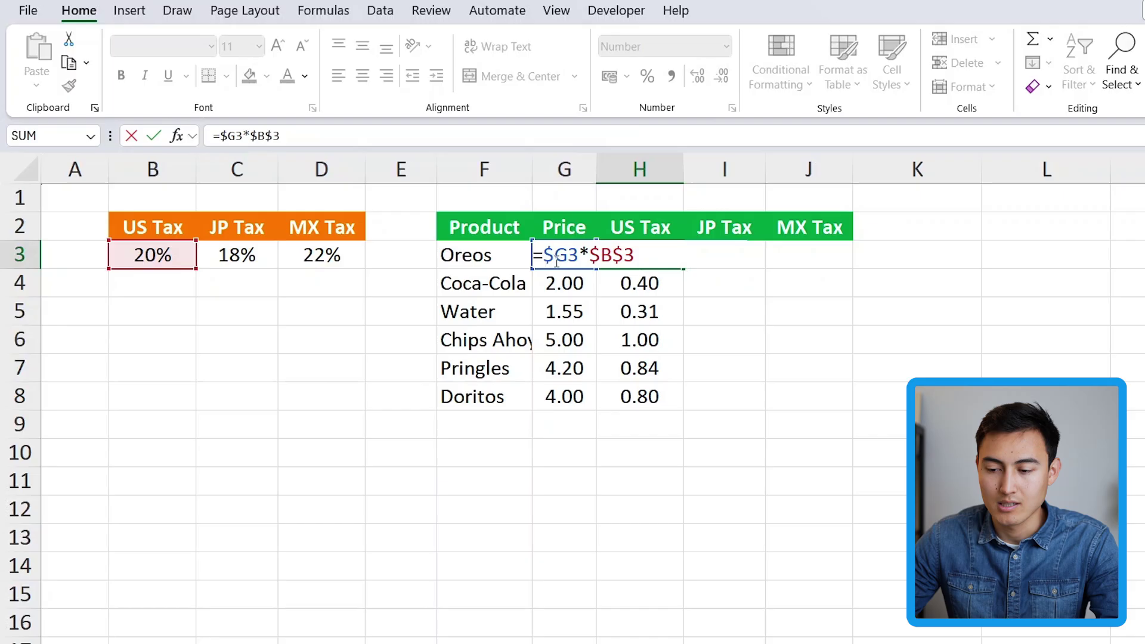
click(603, 254)
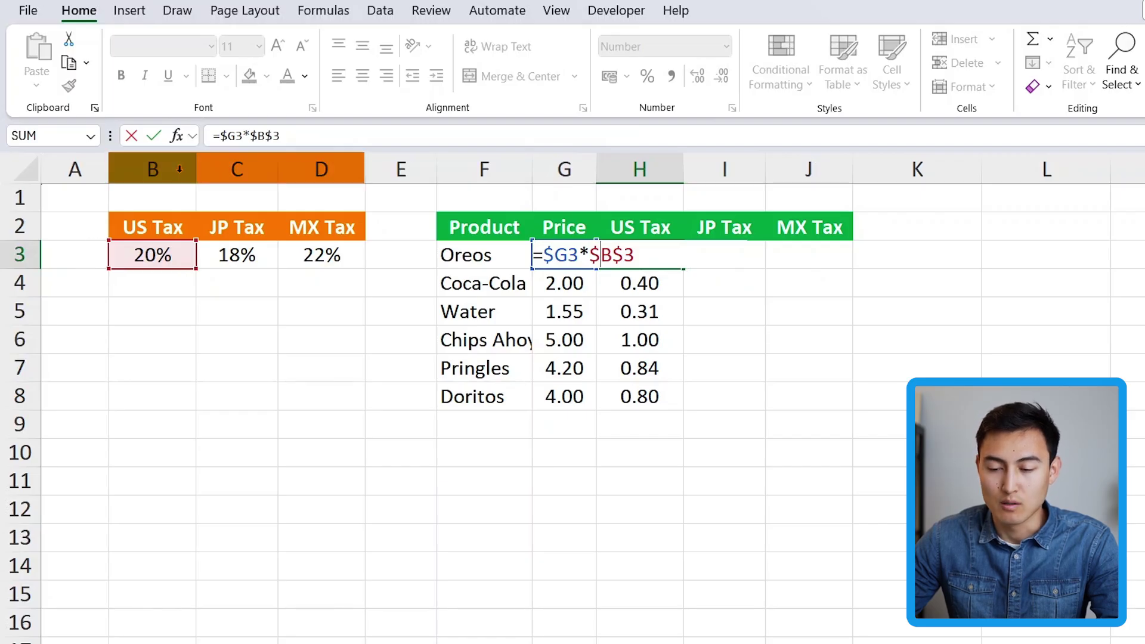
key(BackSpace)
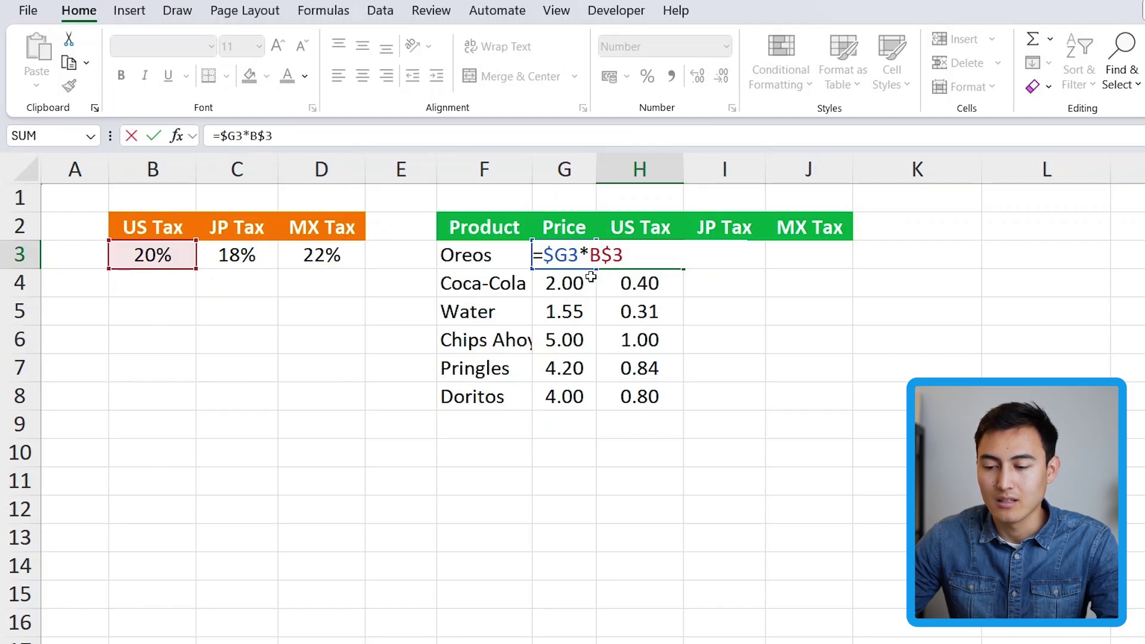
key(Return)
key(Up)
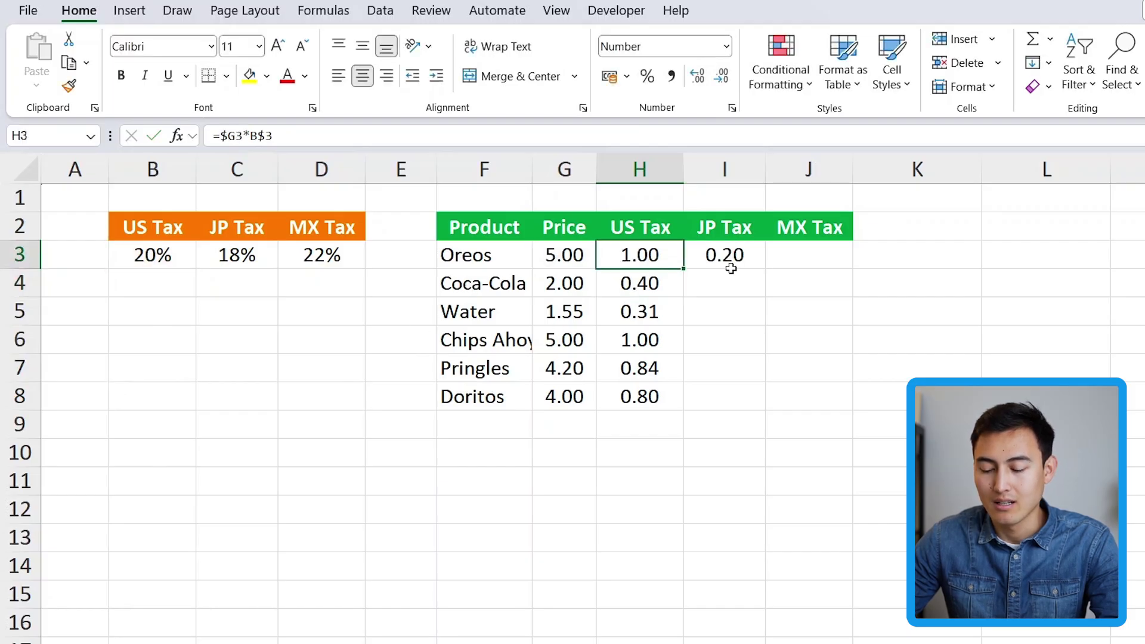
Copy the mixed-reference formula from H3 across the whole US, JP and MX tax range H3:J8
key(ctrl+c)
key(shift+Down)
key(shift+Down)
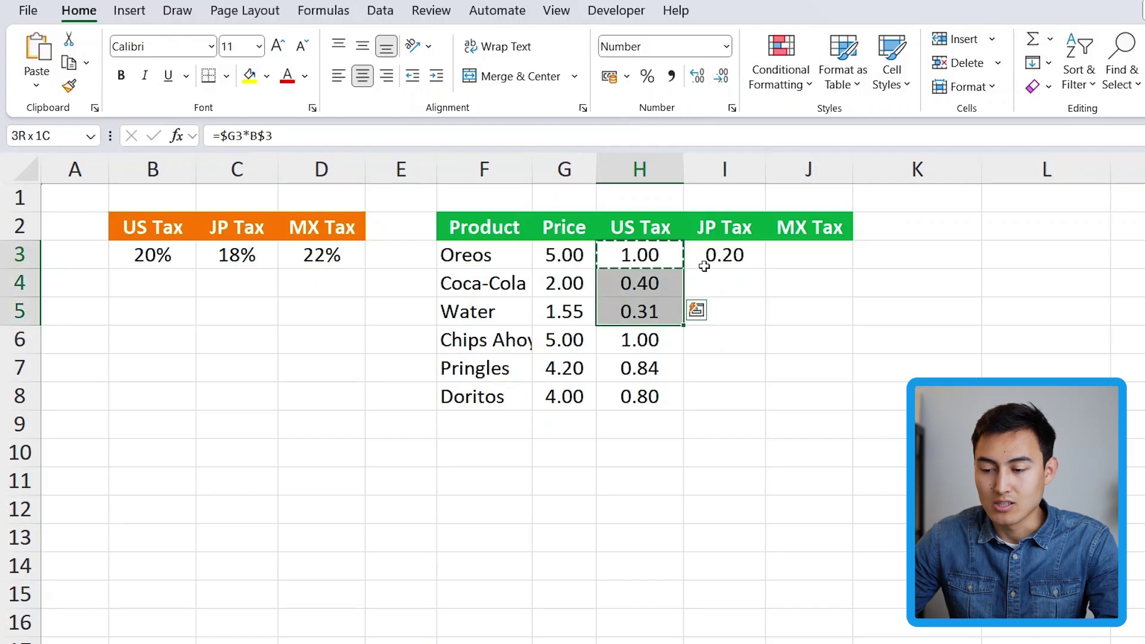
key(shift+Down)
key(shift+Down)
key(shift+Down)
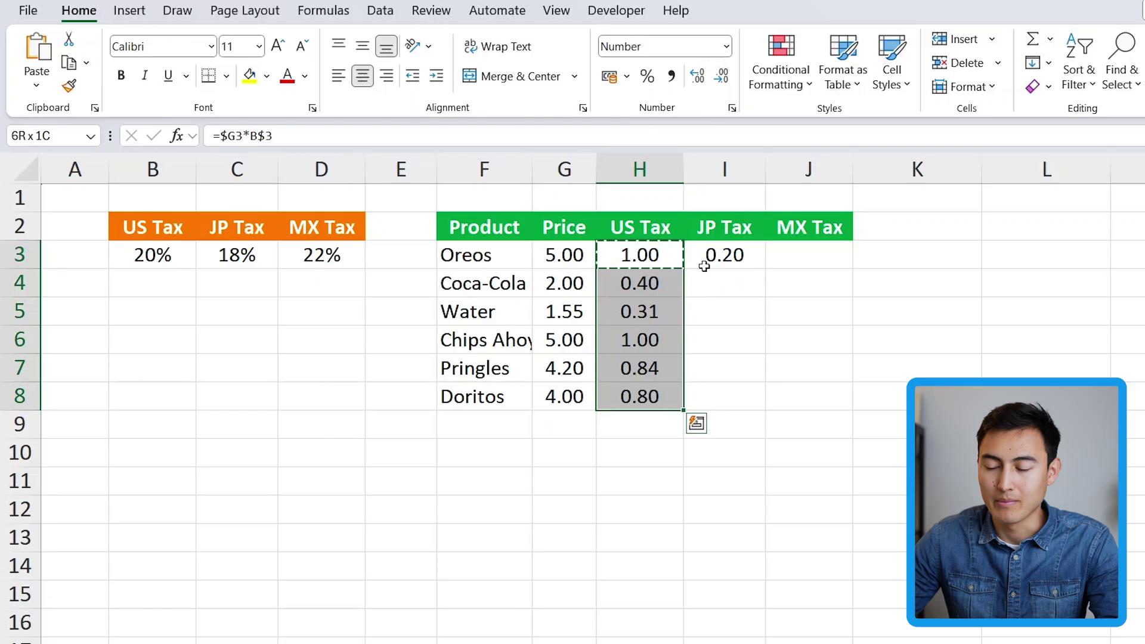
key(shift+Right)
key(shift+Right)
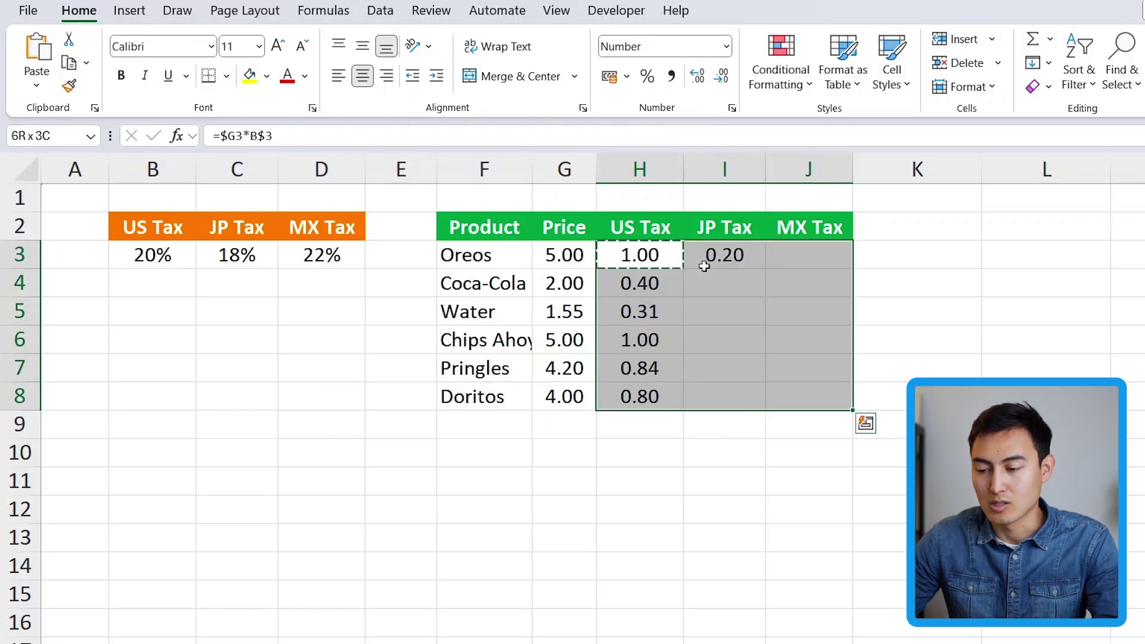
key(ctrl+v)
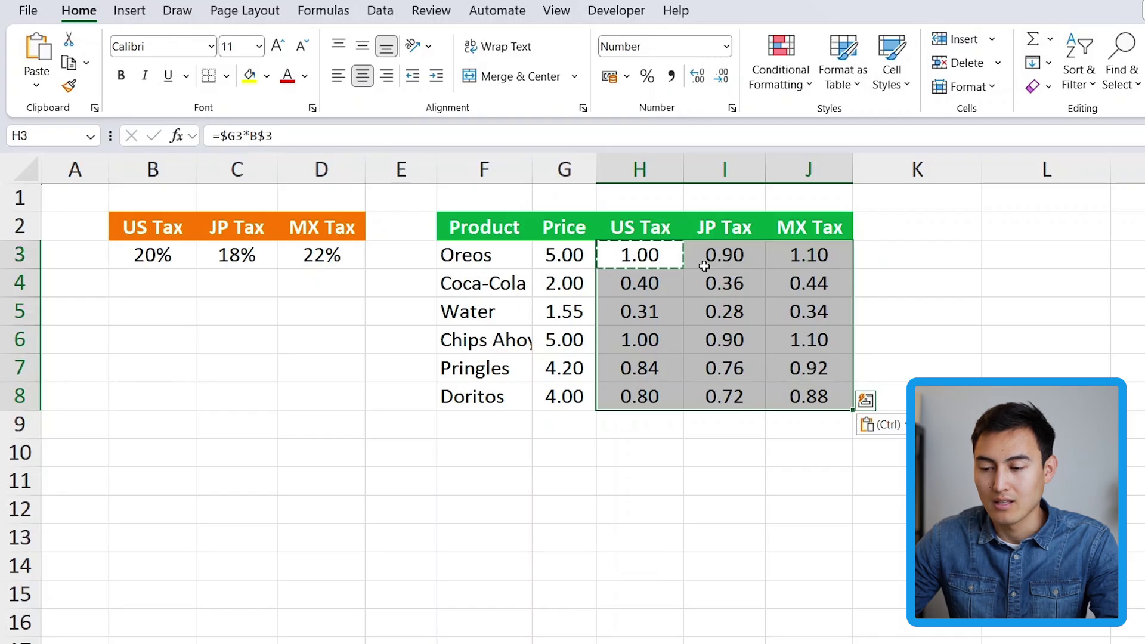
Check the cell references in the copied Doritos MX Tax formula in J8
key(Down)
key(Down)
key(Down)
key(Down)
key(Down)
key(Right)
key(Right)
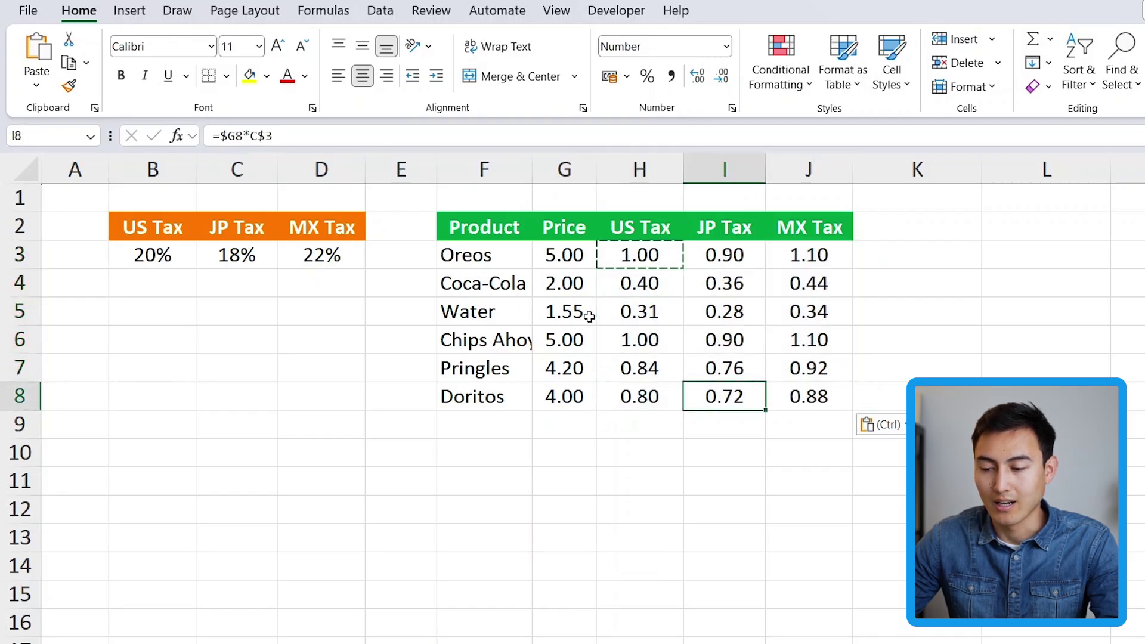
double_click(816, 392)
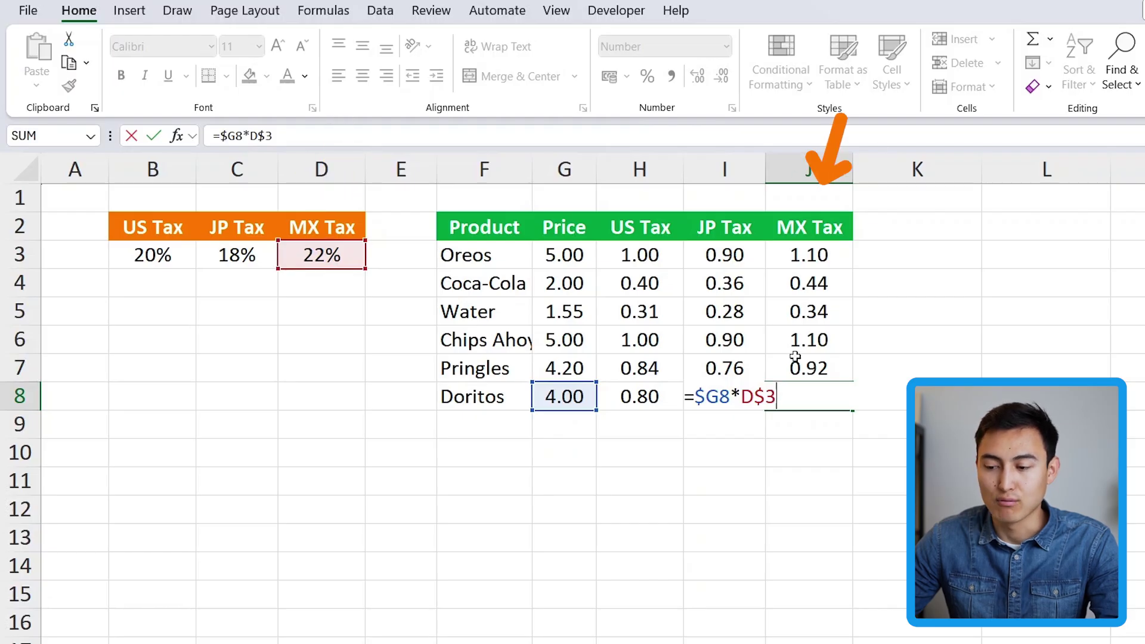
key(ctrl+Return)
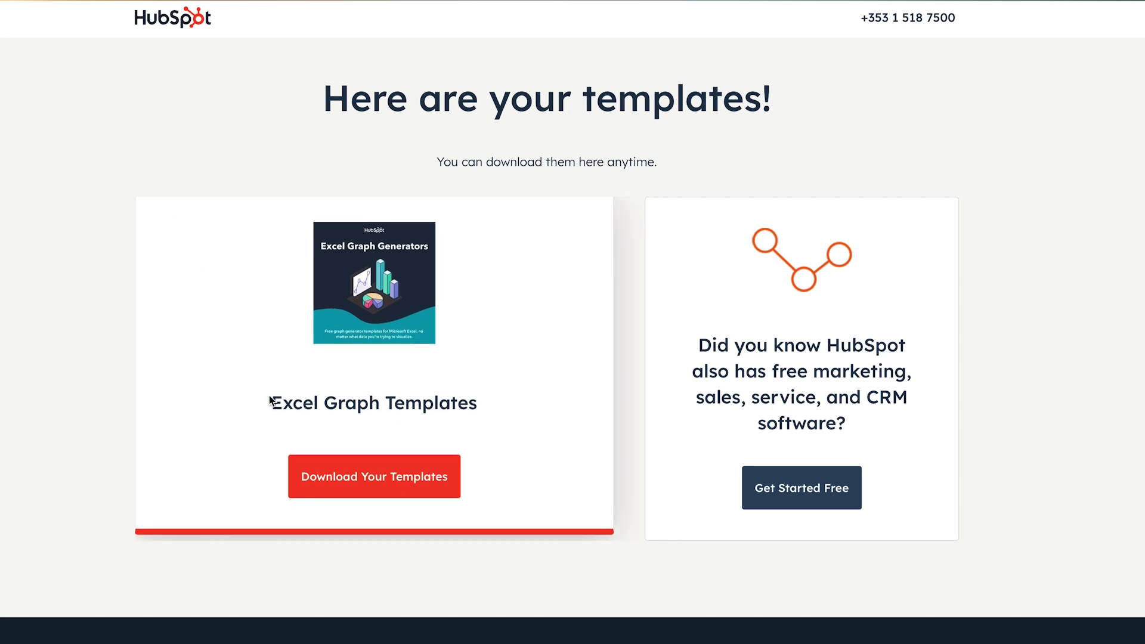
Download the Excel Graph Templates from the HubSpot page and set February to 20 and March to 5 in the one-variable graph database
click(364, 475)
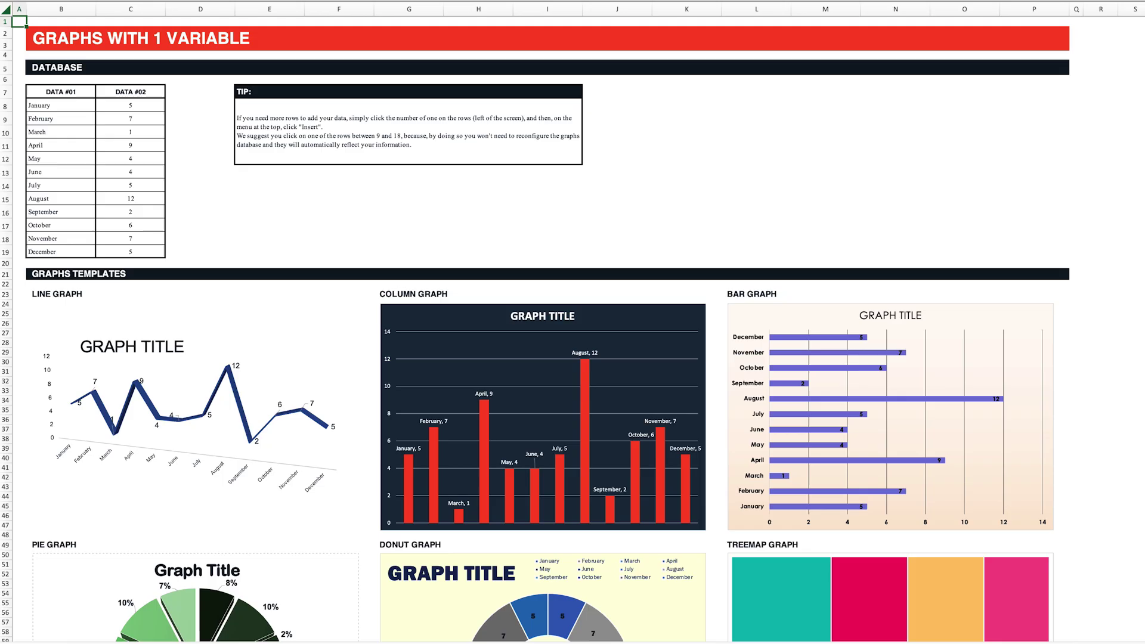
scroll(573, 327, down, 15)
click(149, 113)
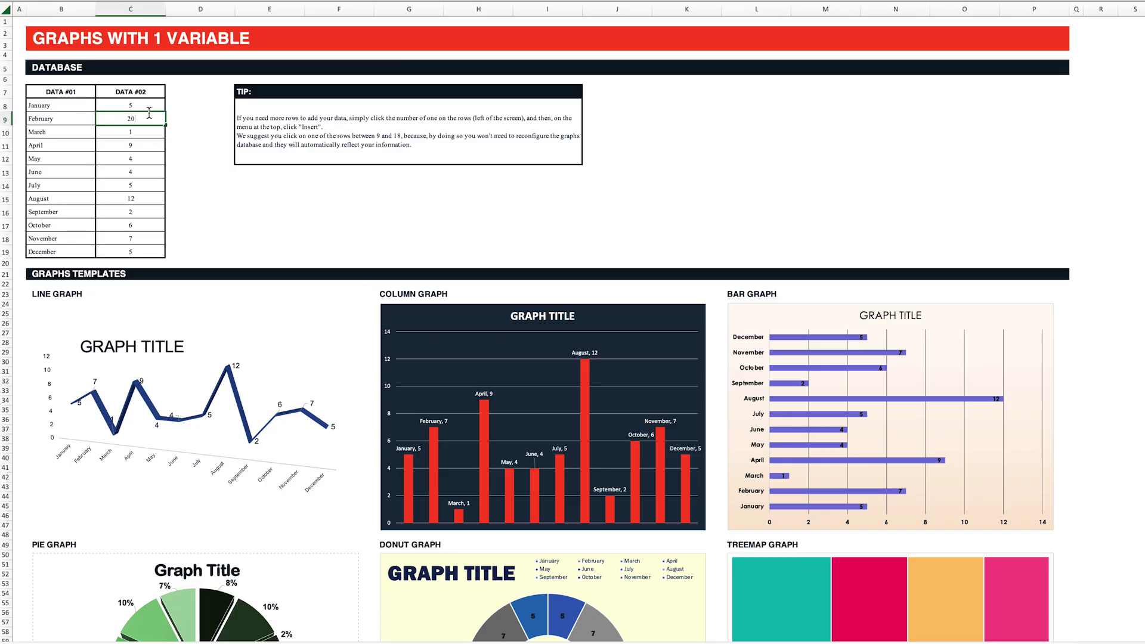
key(Return)
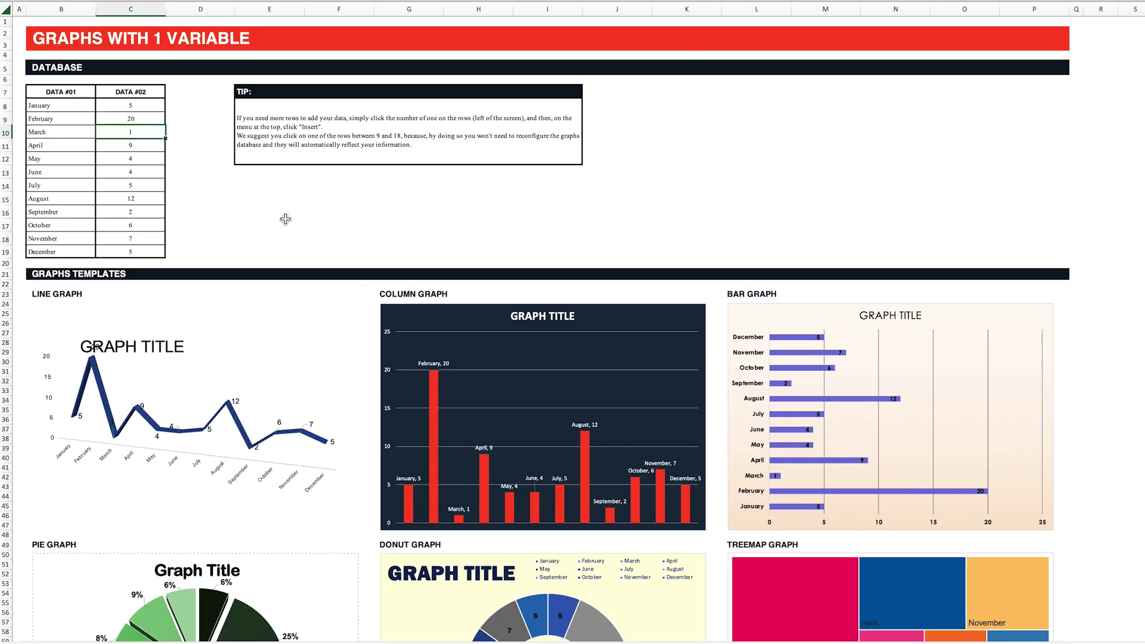
text(5)
key(Return)
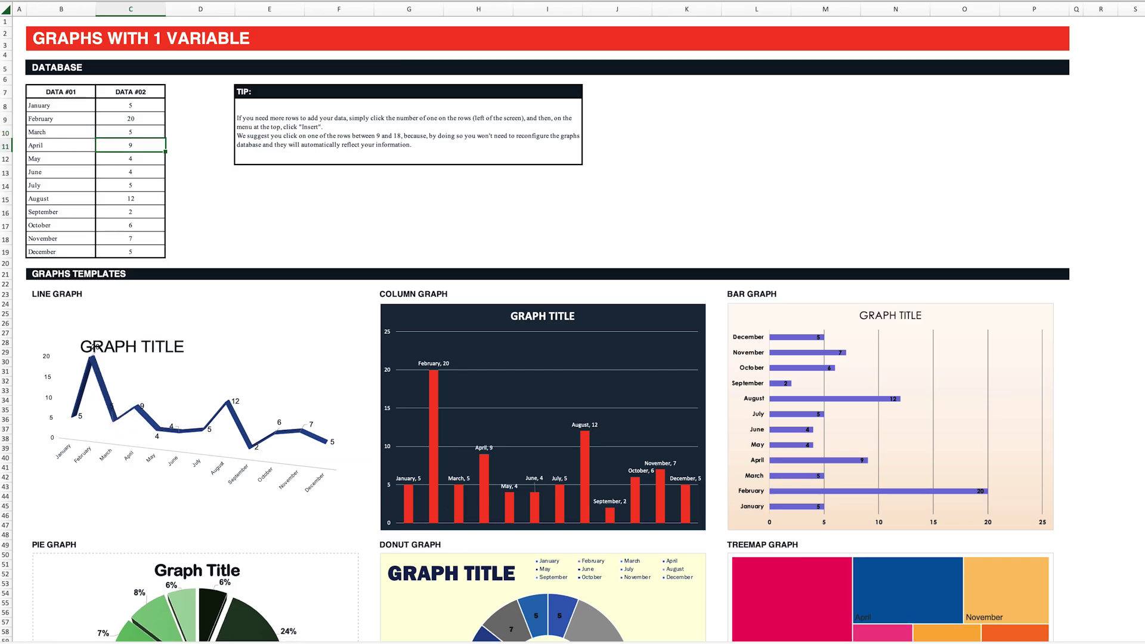
Look through the graph template sheets for three and four variables
key(ctrl+Page_Down)
key(ctrl+Page_Down)
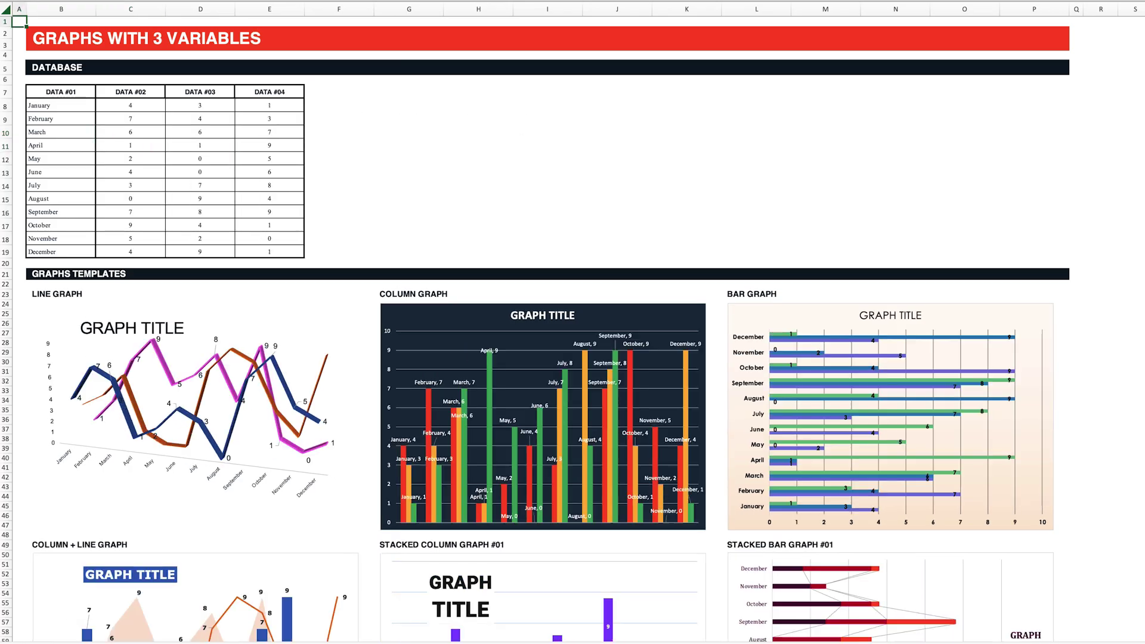
key(ctrl+Page_Down)
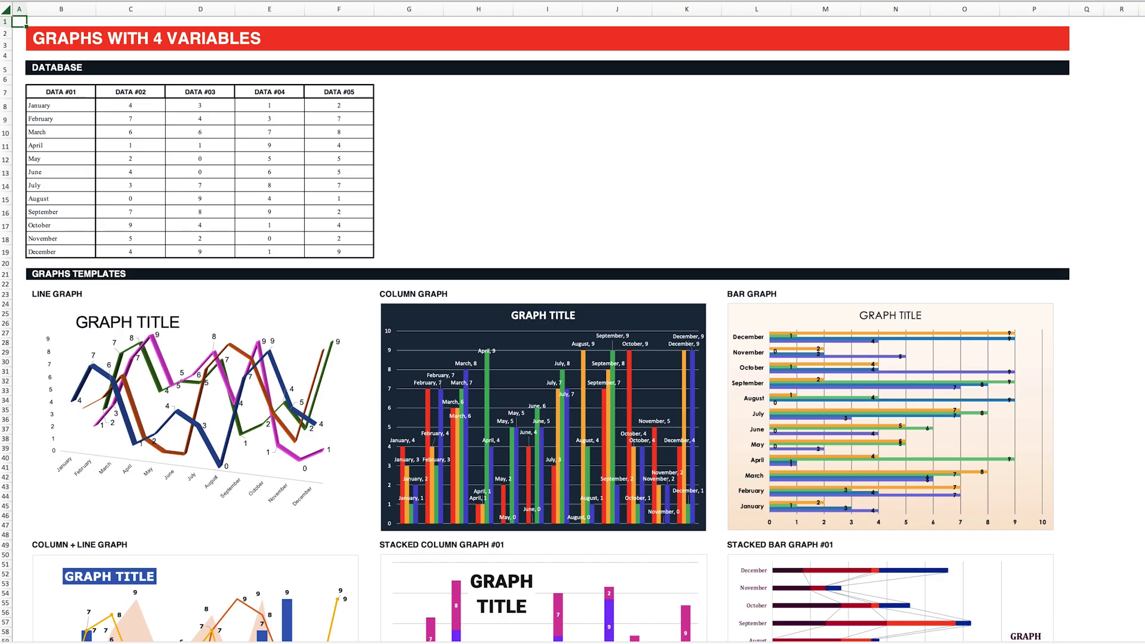
key(ctrl+Page_Down)
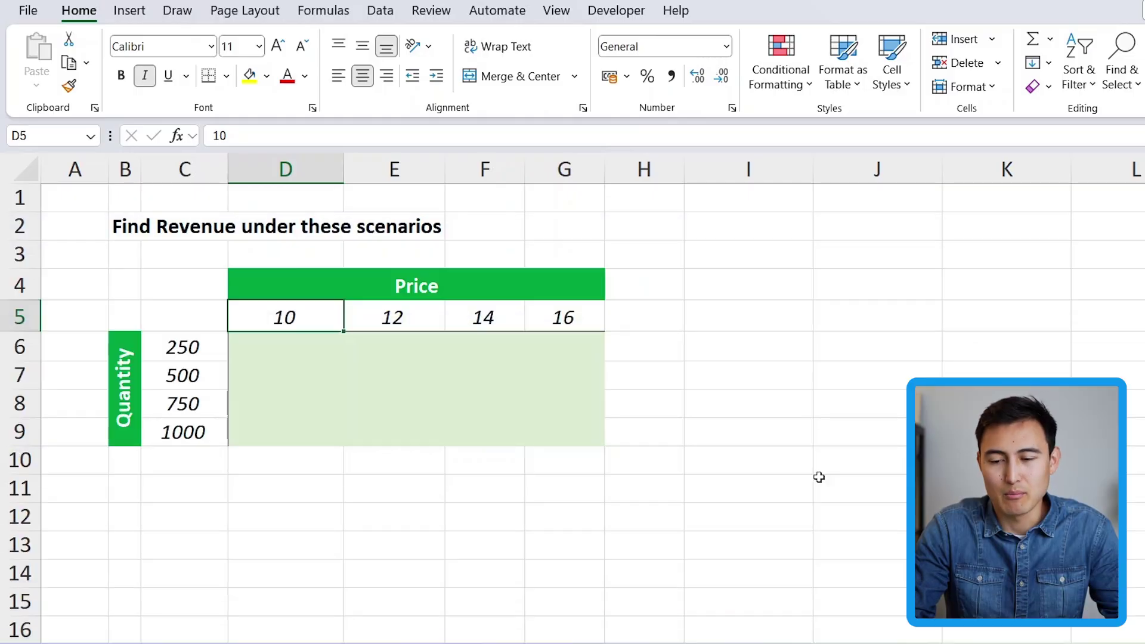
Review the revenue scenario heading in B2, the prices in row 5 and the quantities in C6:C9
click(153, 233)
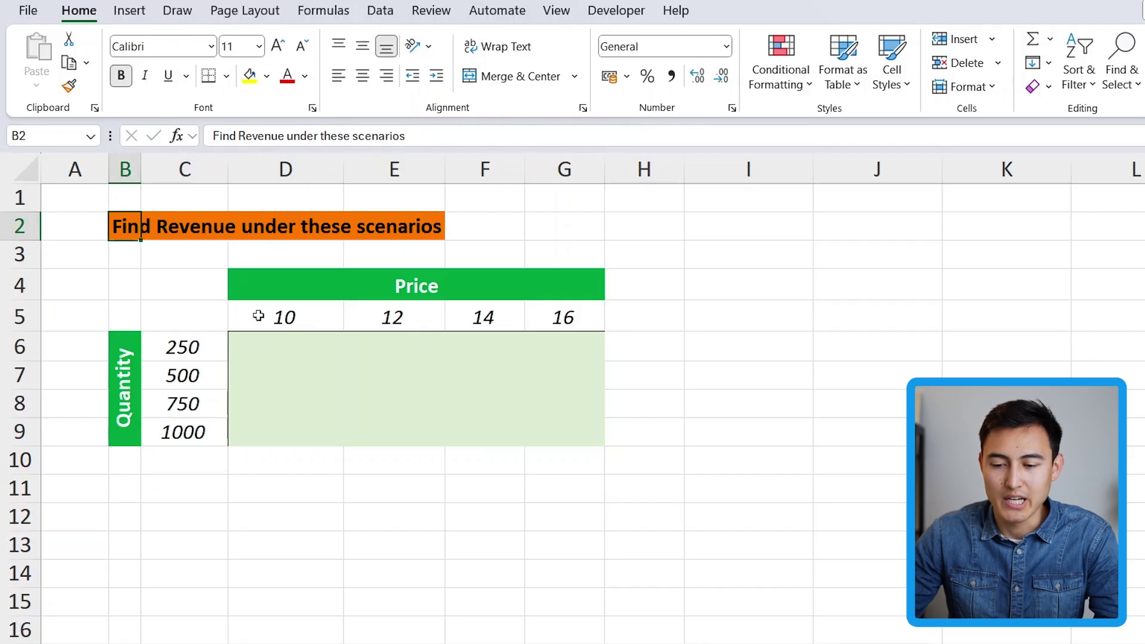
click(263, 316)
key(shift+space)
key(Right)
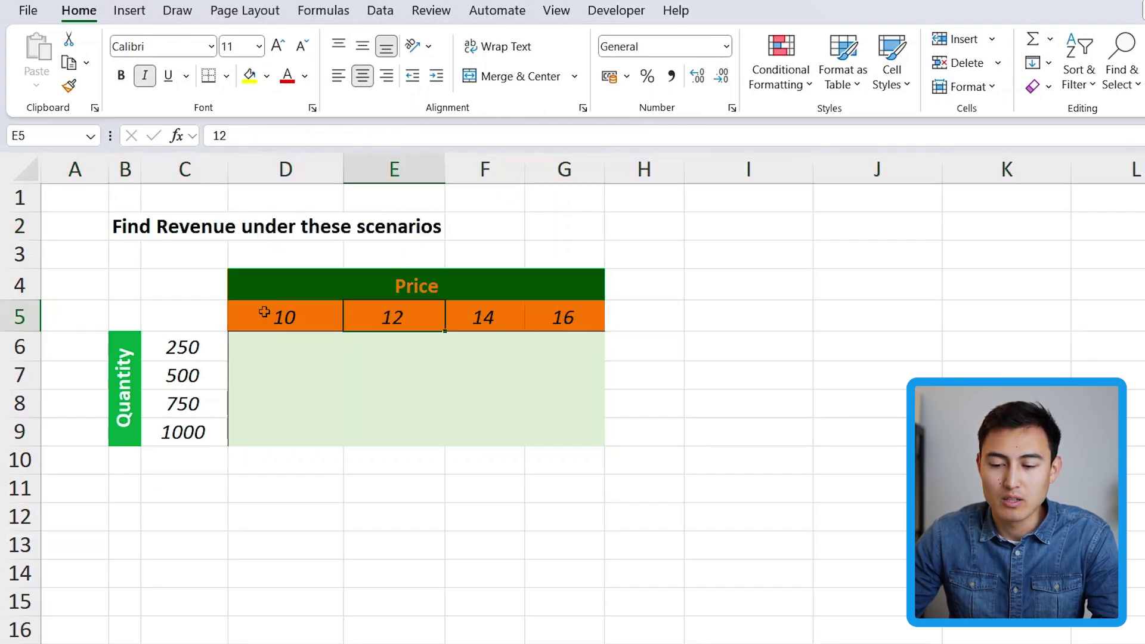
key(Left)
key(Left)
key(Down)
key(shift+Down)
key(shift+Down)
key(shift+Down)
key(shift+Down)
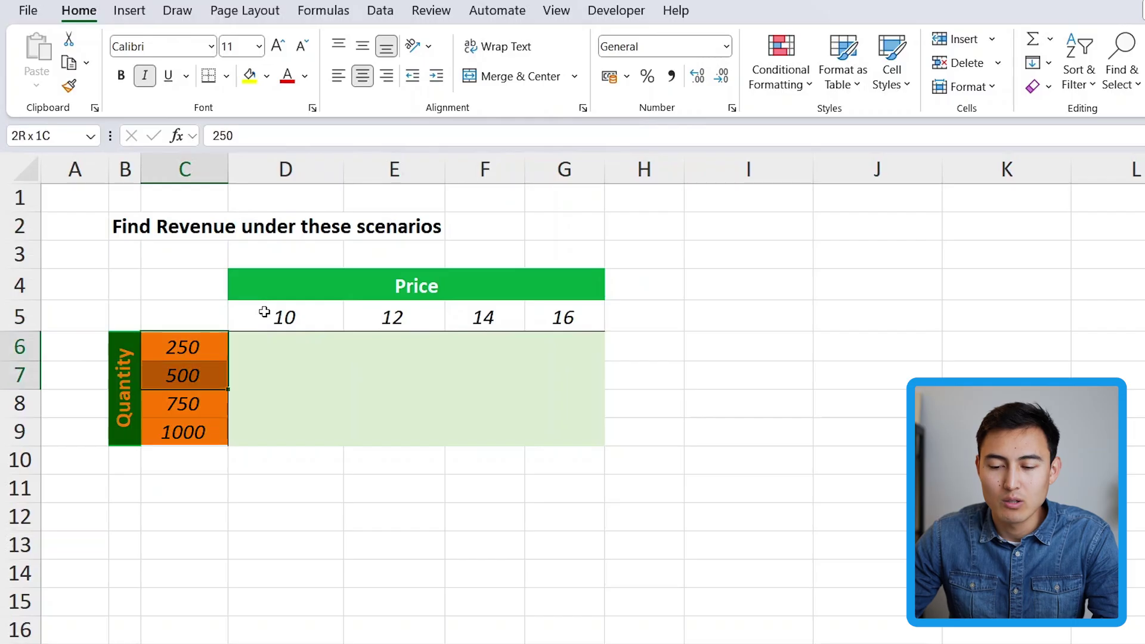
key(Right)
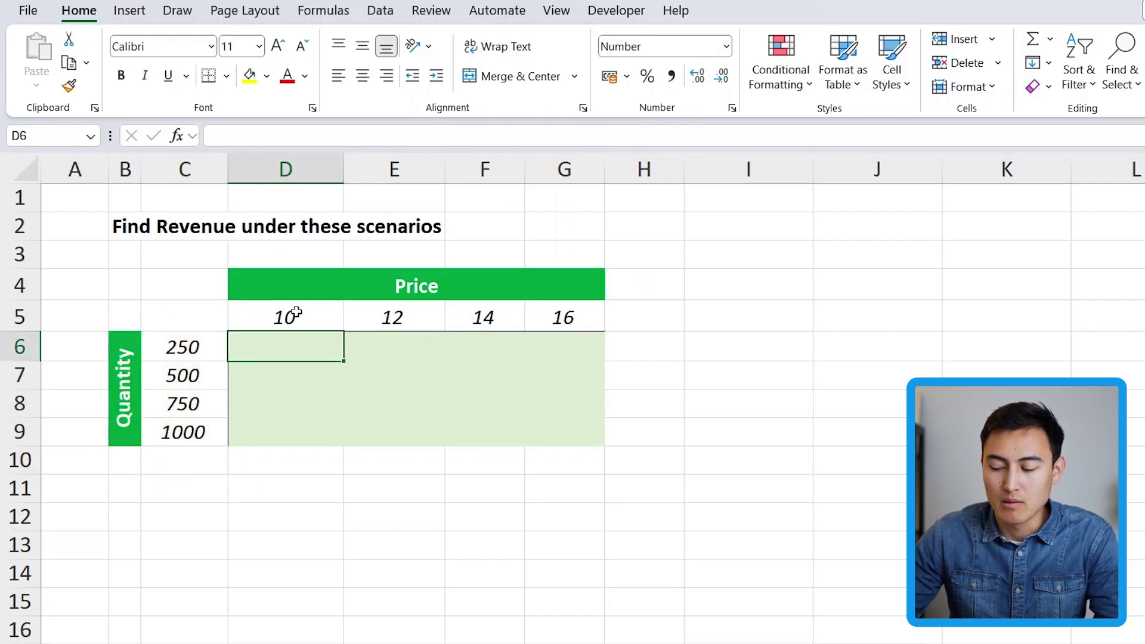
Calculate the revenue for price 10 and quantity 250 in D6 with the formula =D5*C6
text(=)
key(Up)
text(*)
click(162, 345)
key(Return)
click(315, 352)
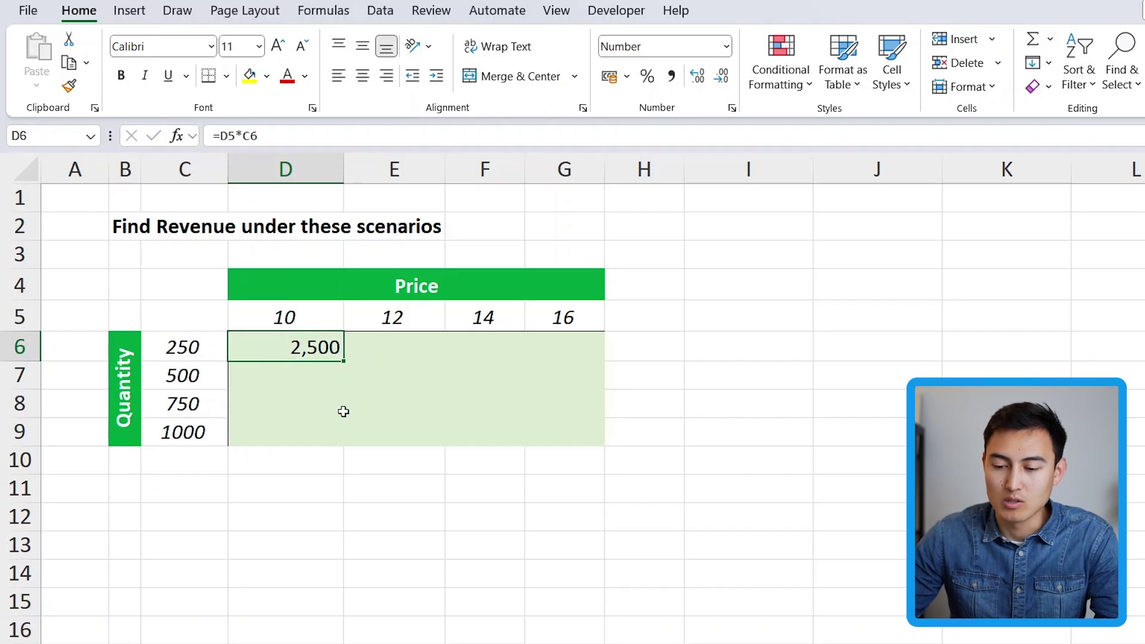
Fill the revenue formula from D6 down to D9 and inspect the references in D8
drag(343, 361, 350, 453)
key(Down)
key(Down)
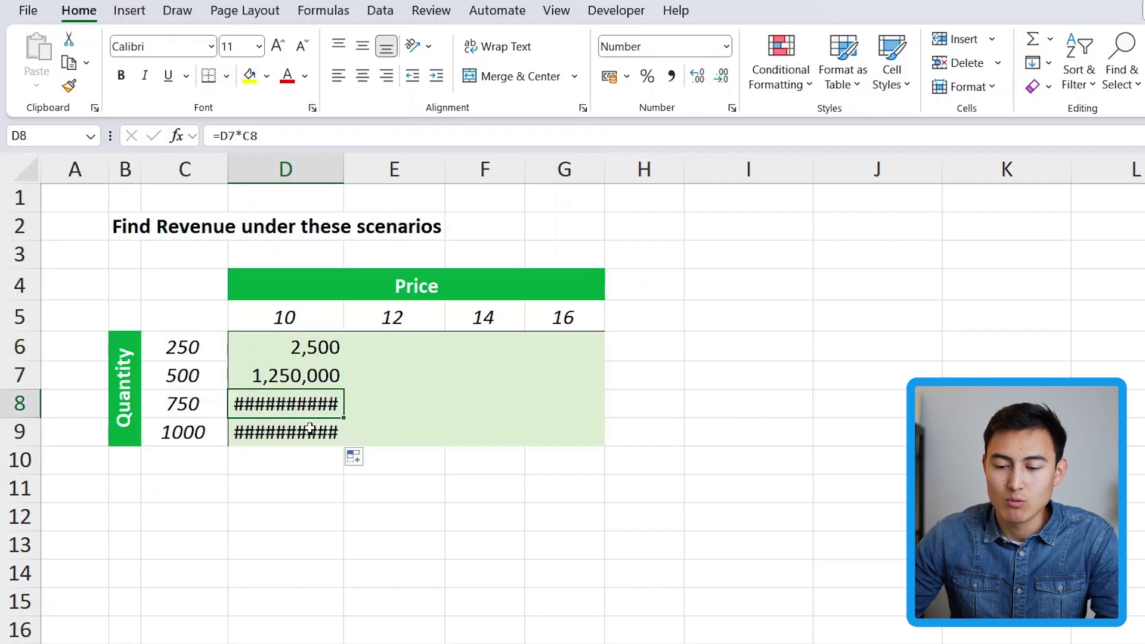
click(287, 132)
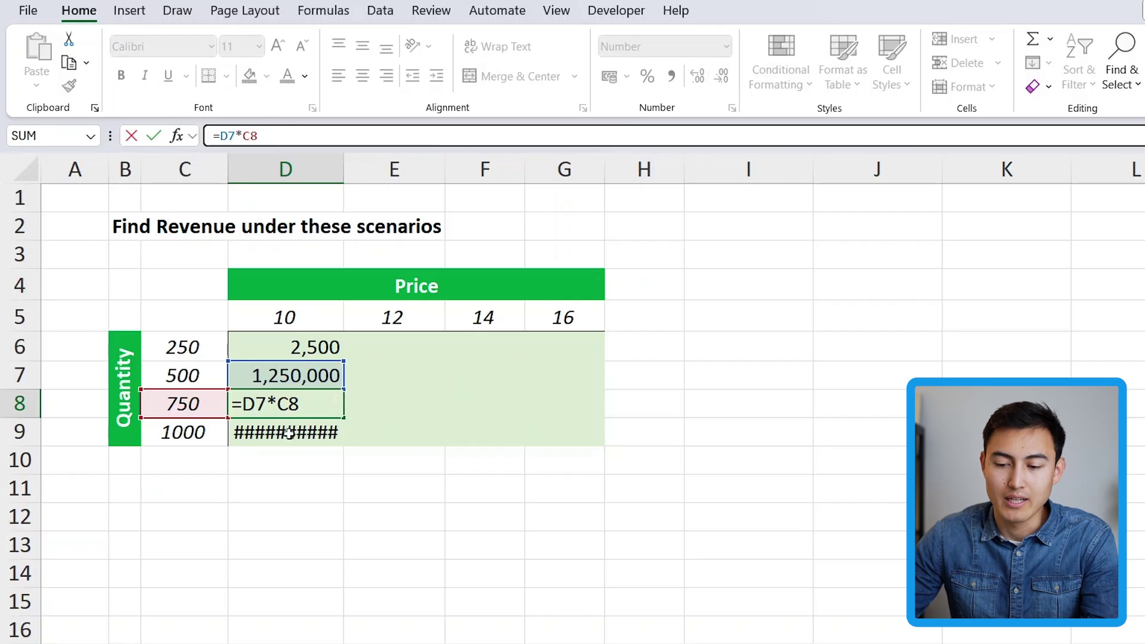
key(Escape)
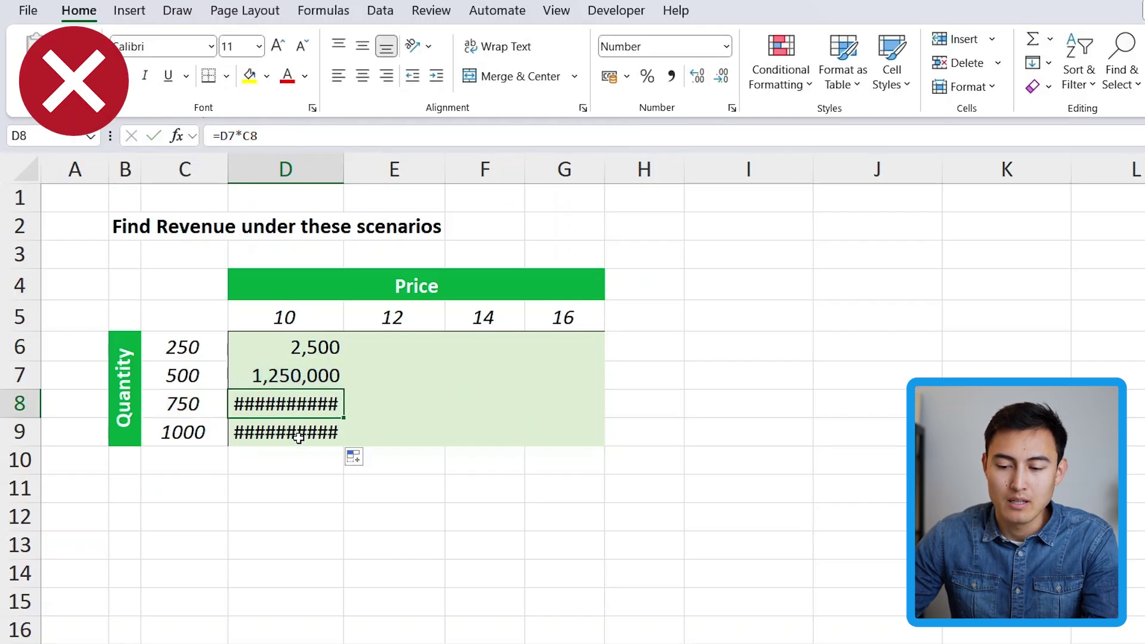
Copy the revenue formula from D6 to E6 and inspect its references
key(Up)
key(Up)
key(ctrl+c)
key(Right)
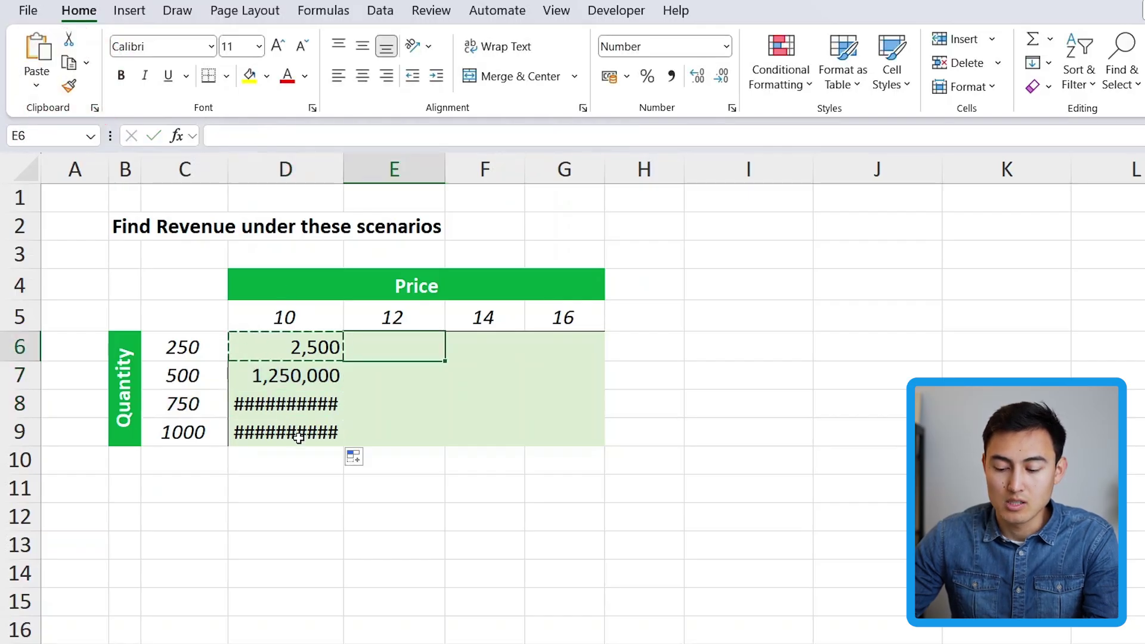
key(ctrl+v)
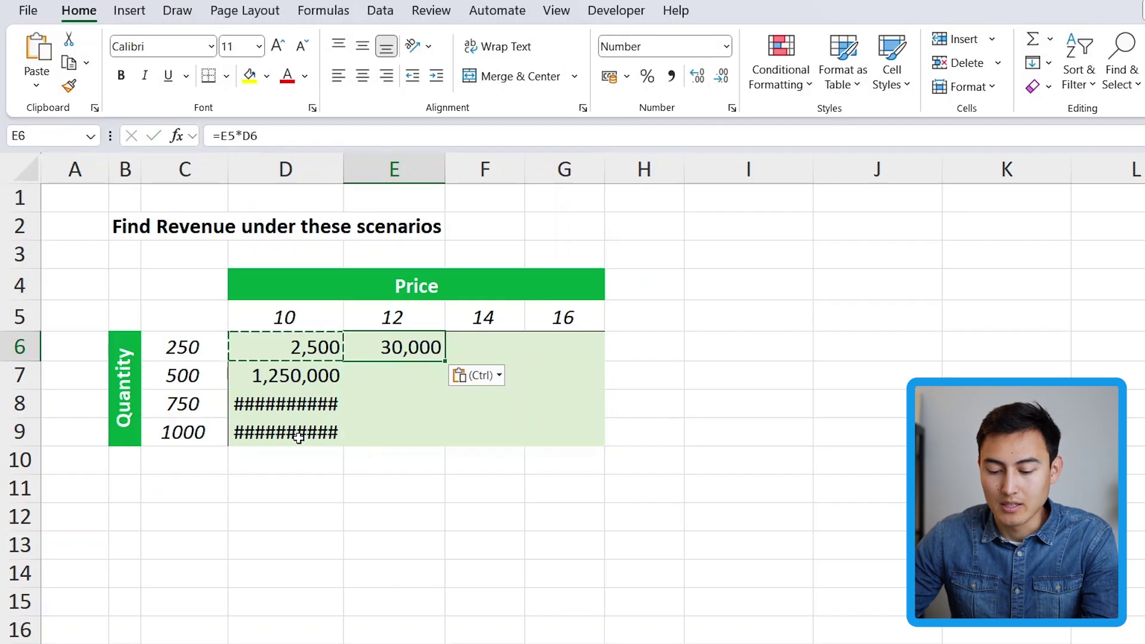
key(F2)
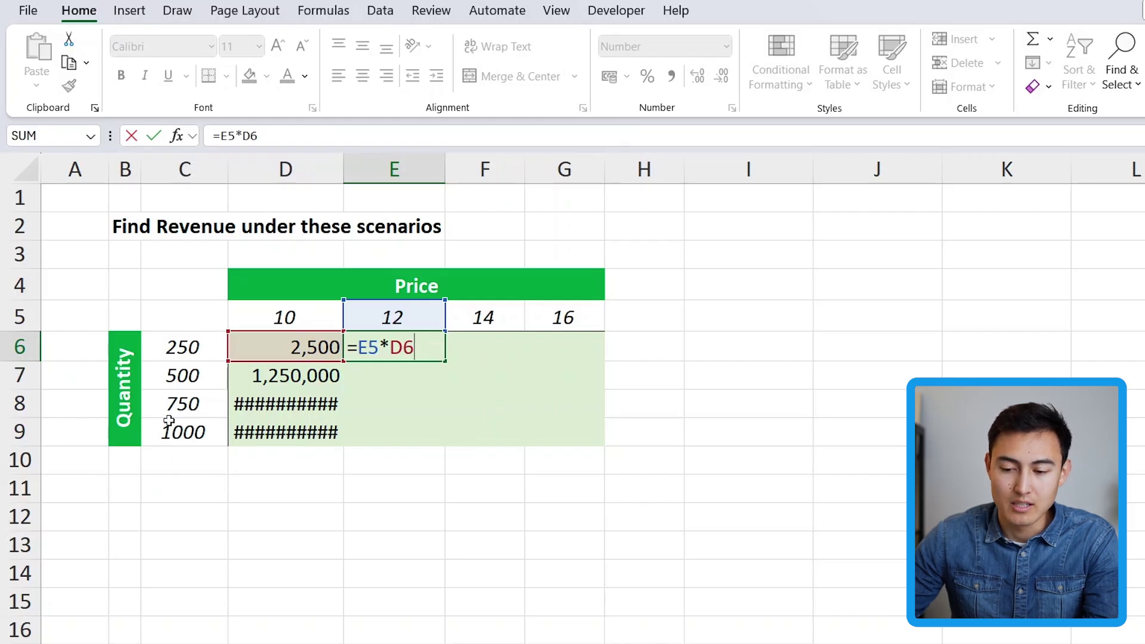
key(ctrl+Return)
Examine the D6 formula's quantity column C and price row 5 to decide which references need locking
key(Left)
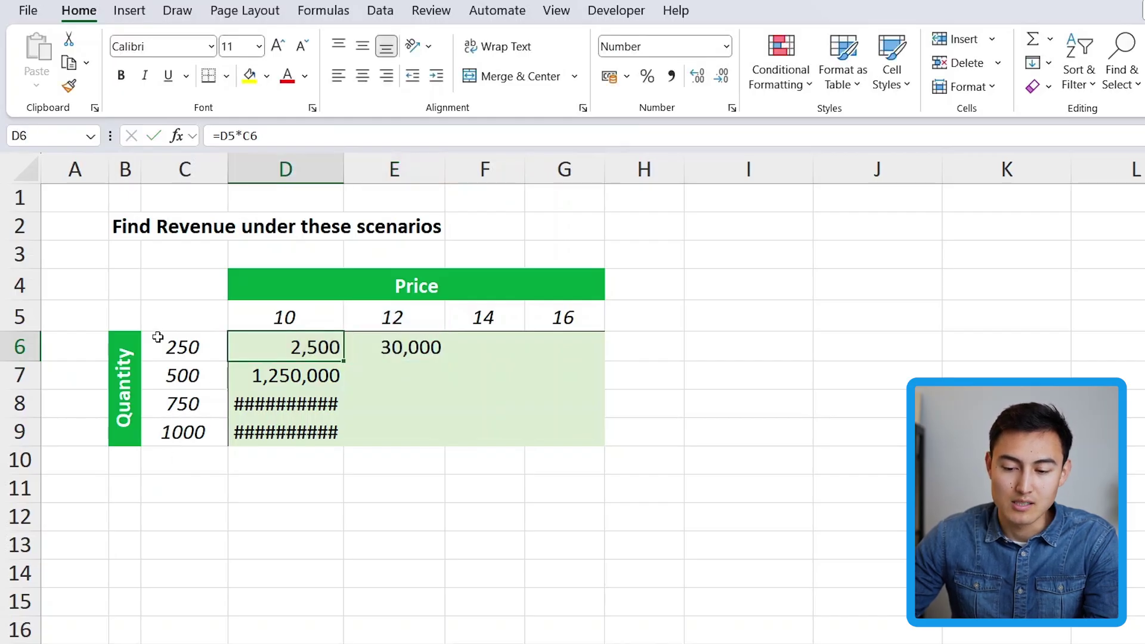
click(187, 167)
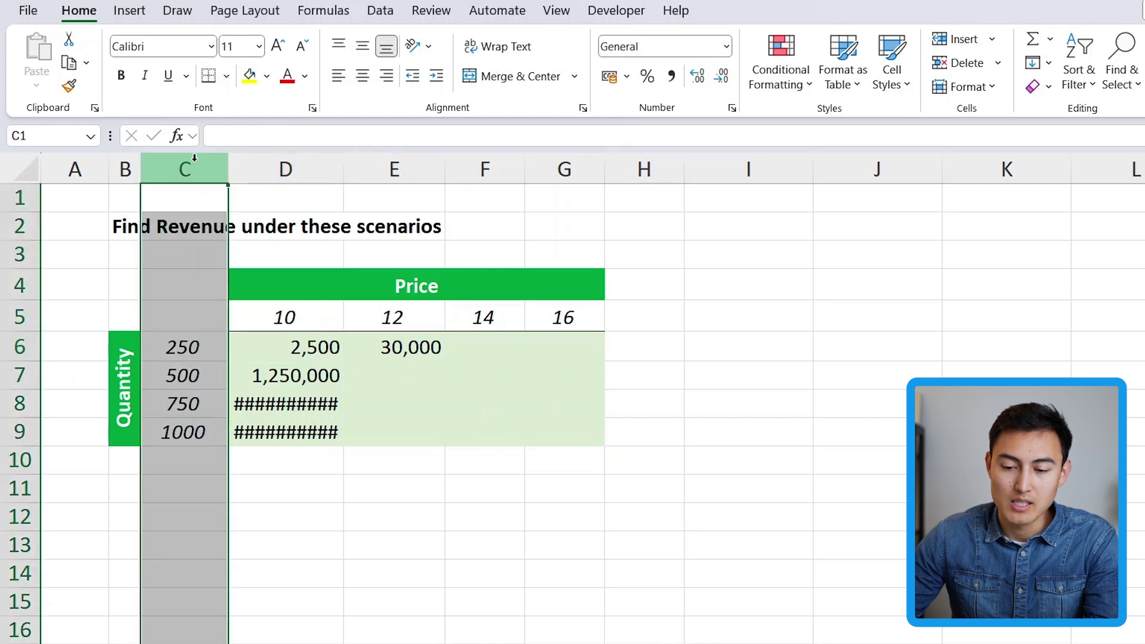
click(21, 310)
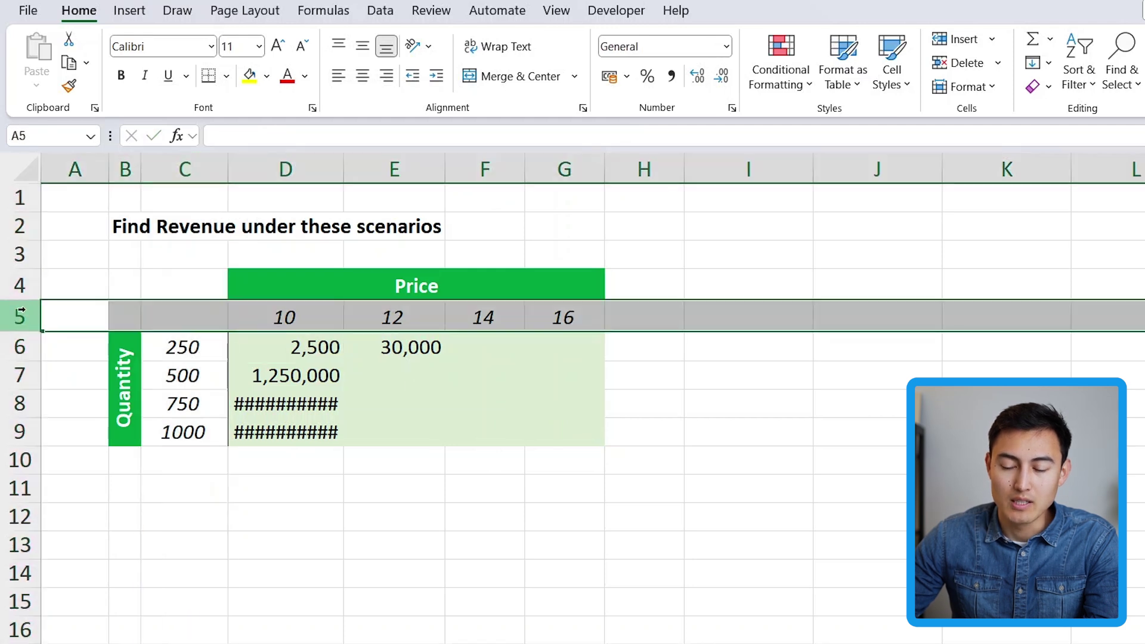
Change the revenue formula in D6 to =D$5*$C6, locking the price row and the quantity column
key(Right)
key(Right)
key(Right)
key(Down)
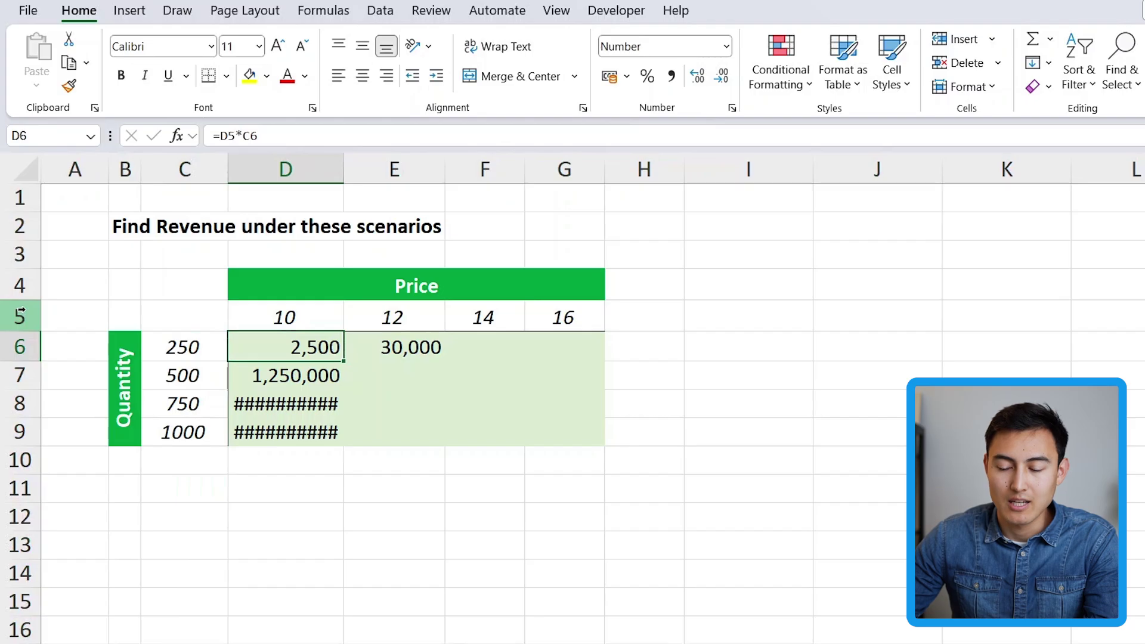
key(F2)
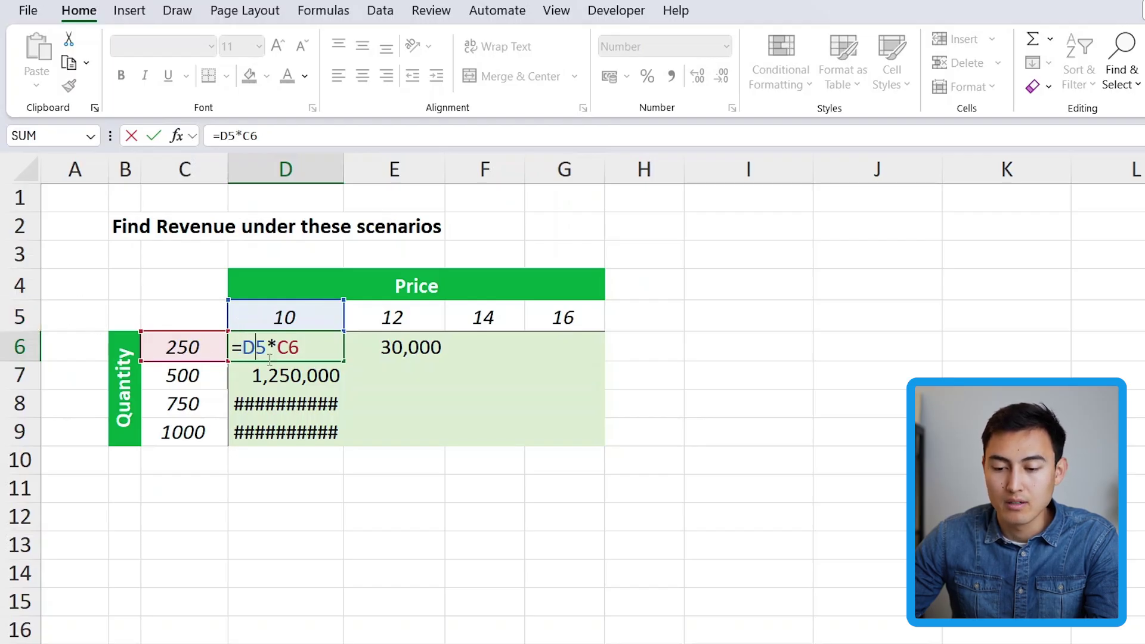
text($)
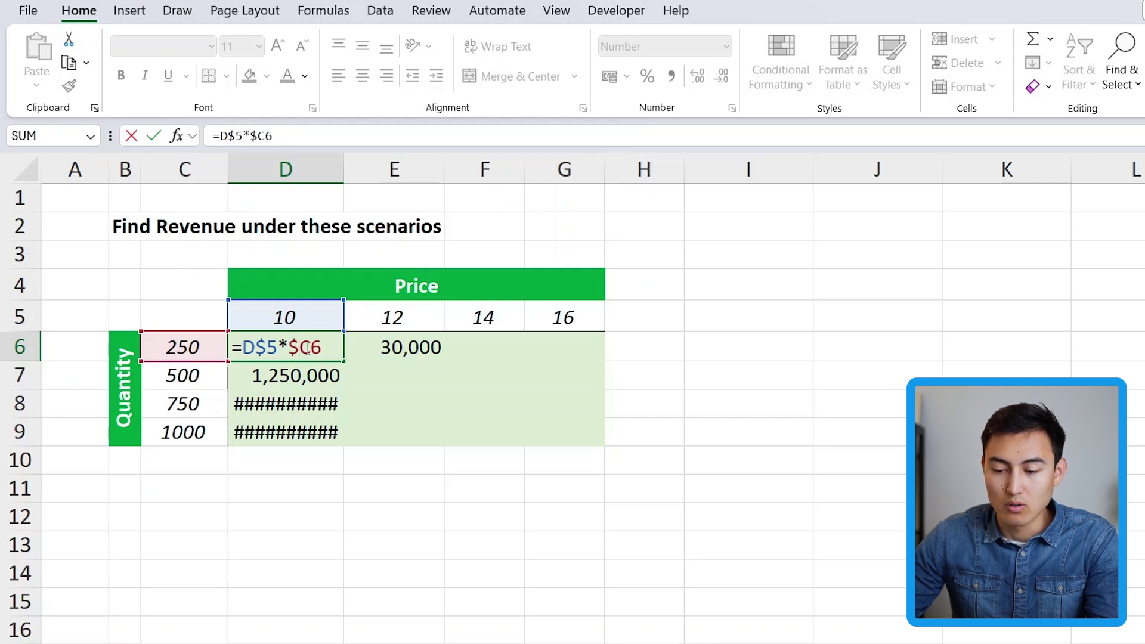
key(Return)
Copy the D6 revenue formula across the whole price-by-quantity table, D6:G9
click(305, 349)
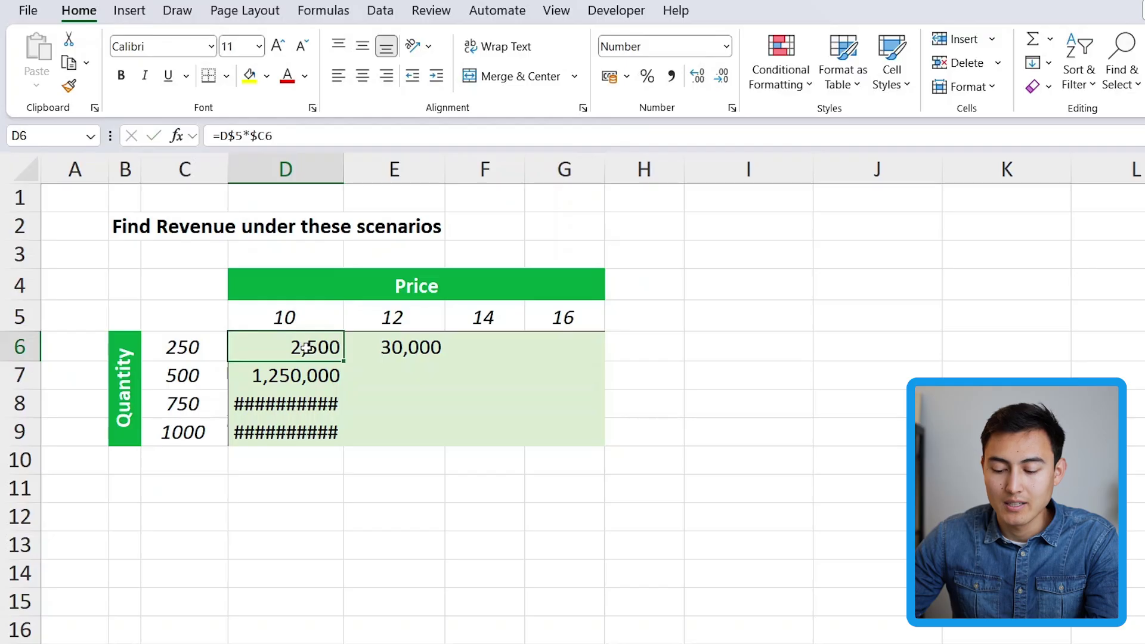
key(shift+Down)
key(shift+Down)
key(shift+Down)
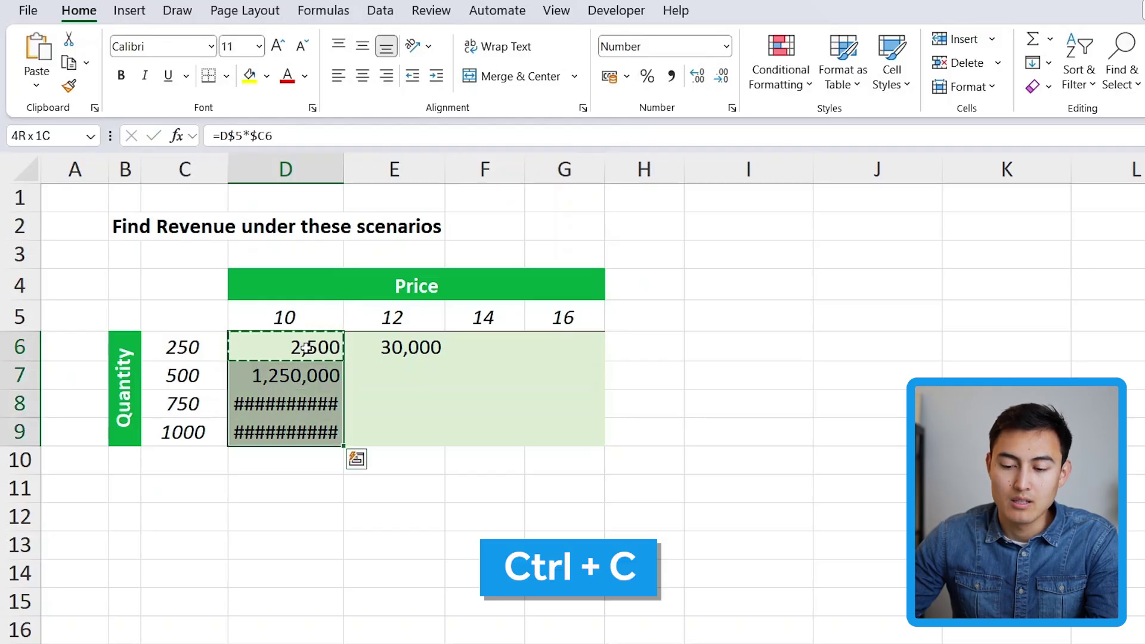
key(shift+Right)
key(shift+Right)
key(shift+Right)
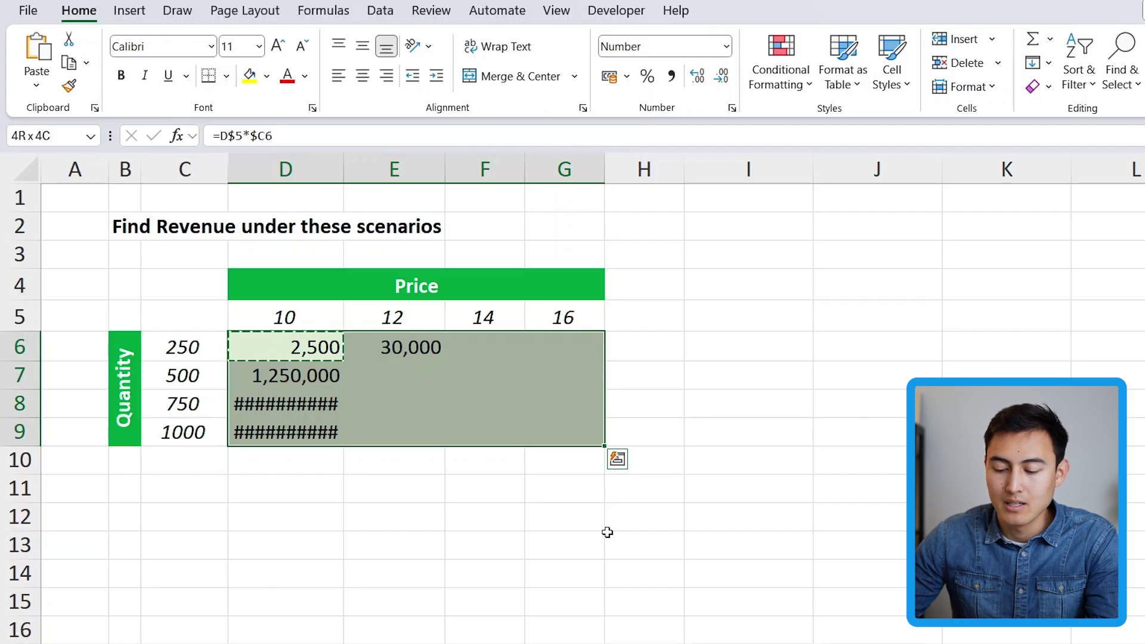
key(ctrl+v)
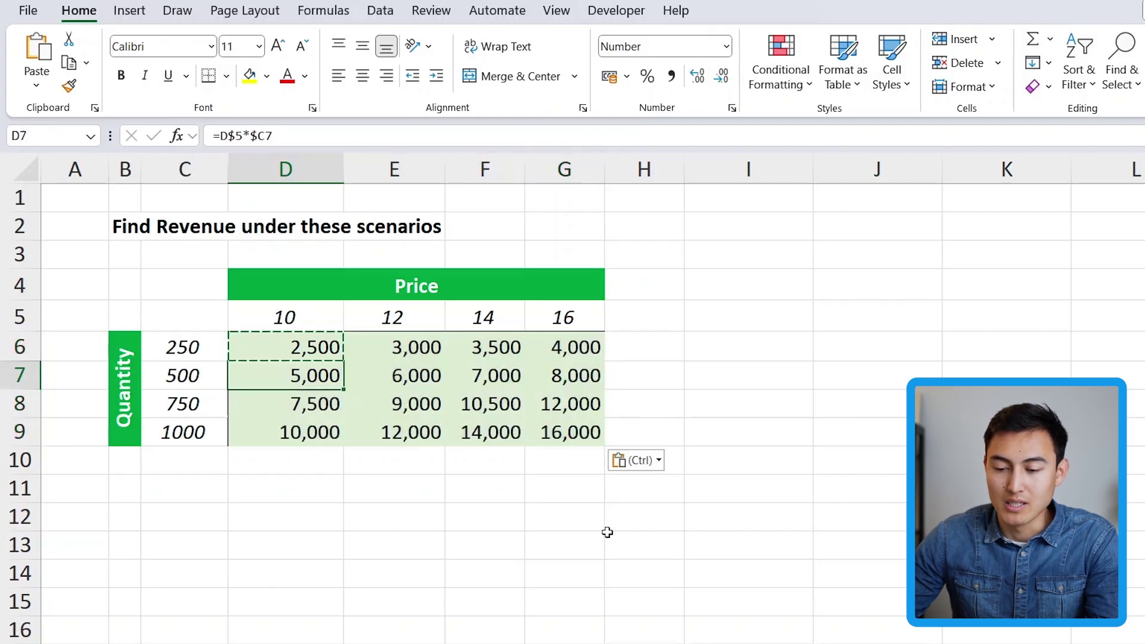
Check the copied formulas down column D and across row 9, inspecting the references in G9
key(Down)
key(Down)
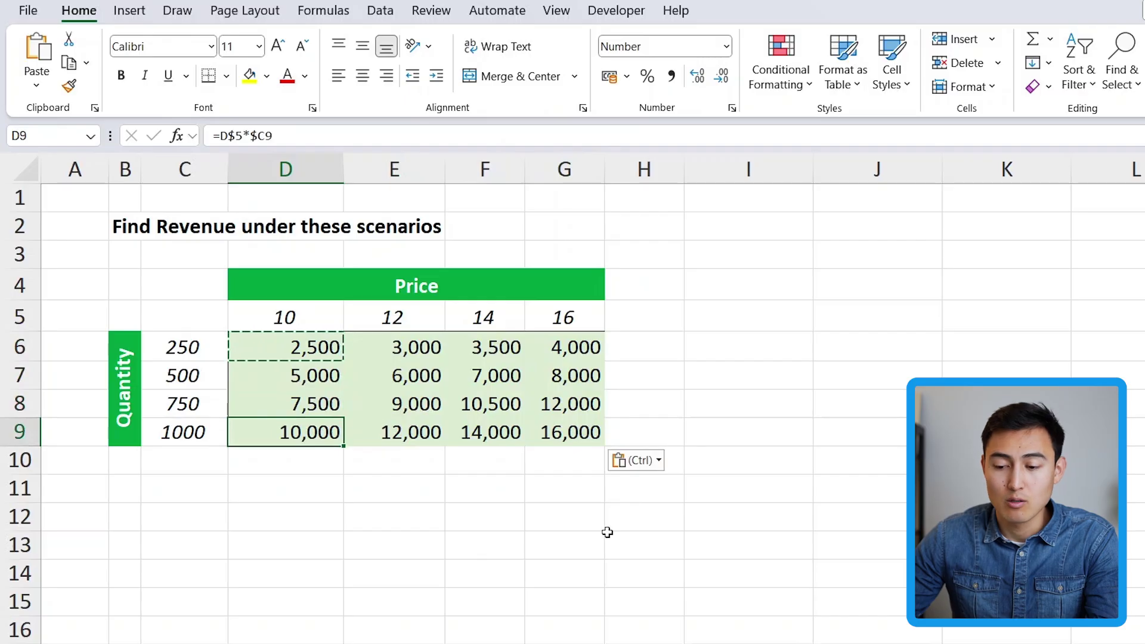
key(Right)
key(Right)
key(Right)
key(Escape)
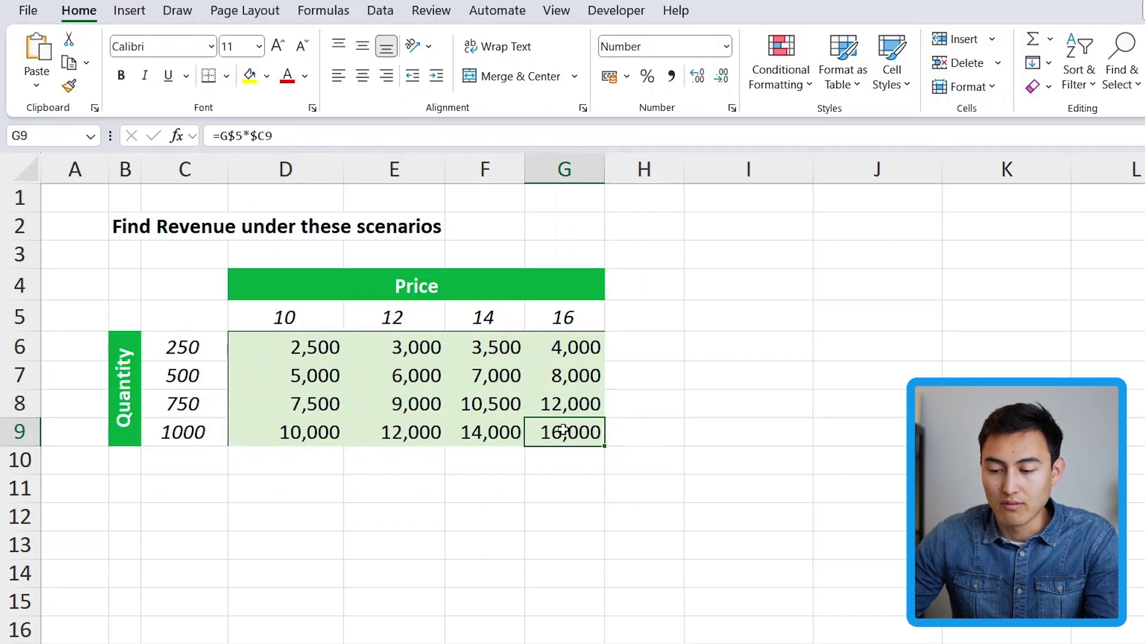
key(F2)
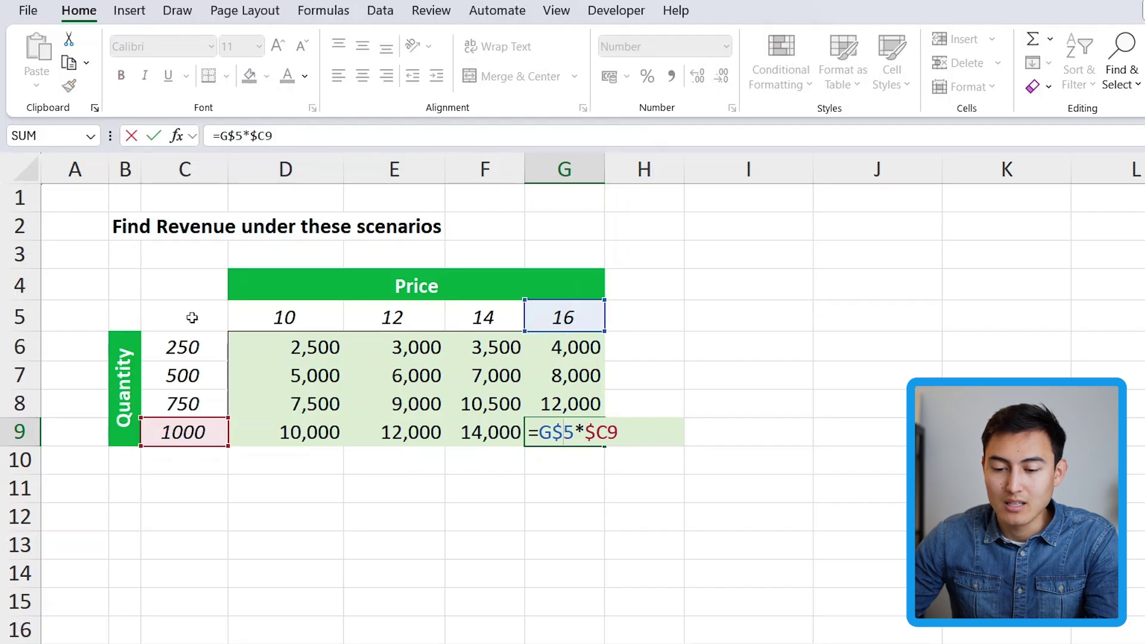
key(Escape)
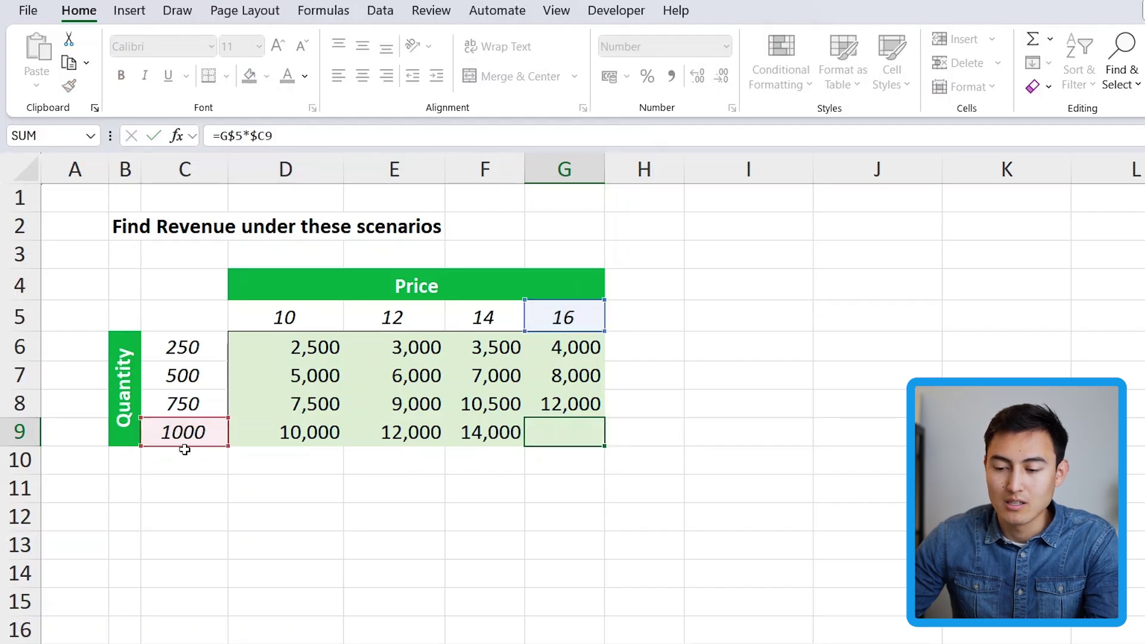
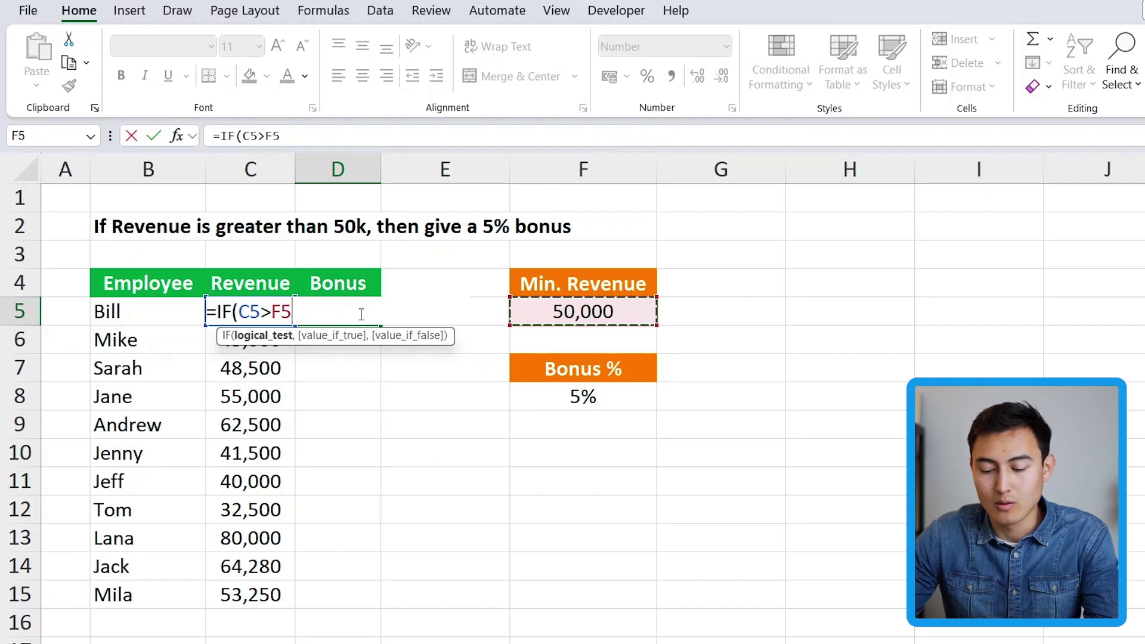
Set the logical test of the IF formula in D5 to C5>F$5, locking only the row of the minimum revenue cell
key(F4)
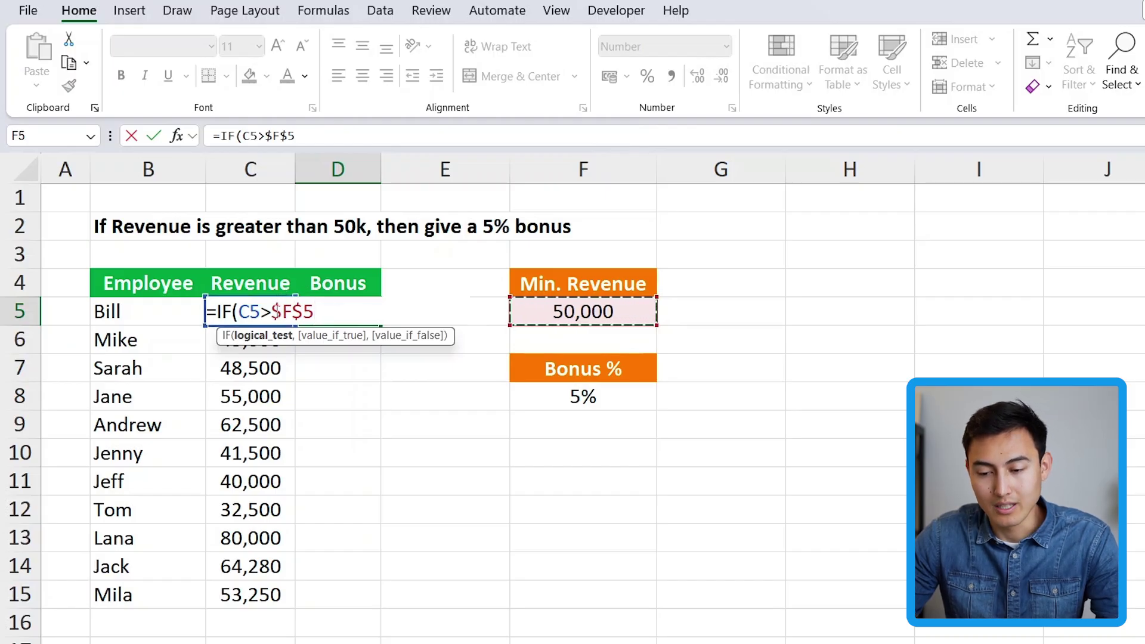
click(281, 312)
key(BackSpace)
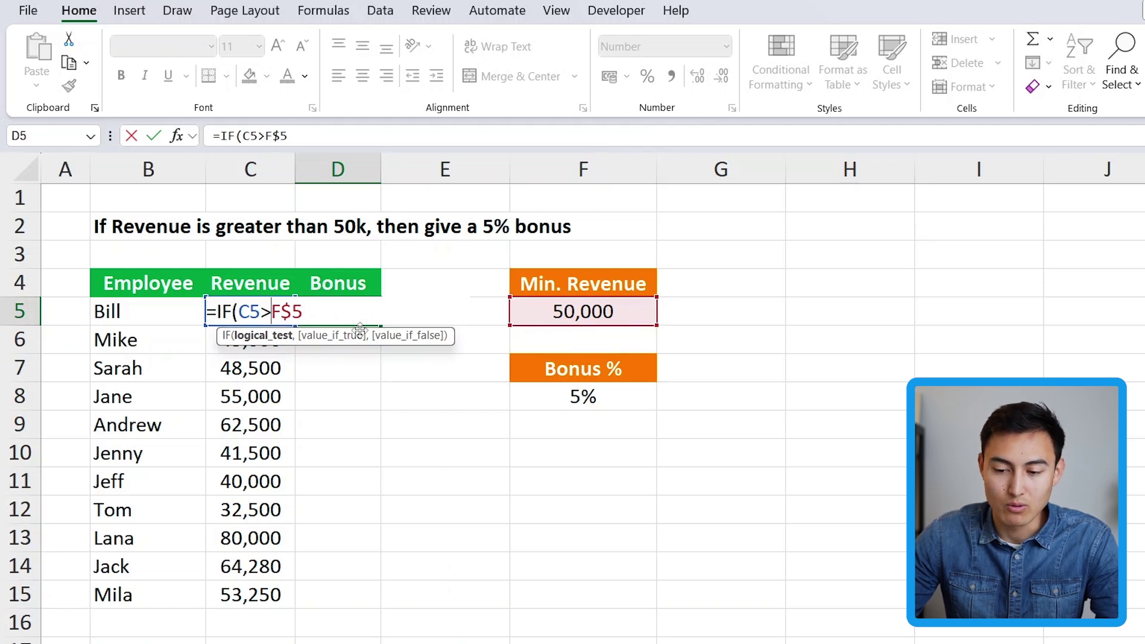
text(,)
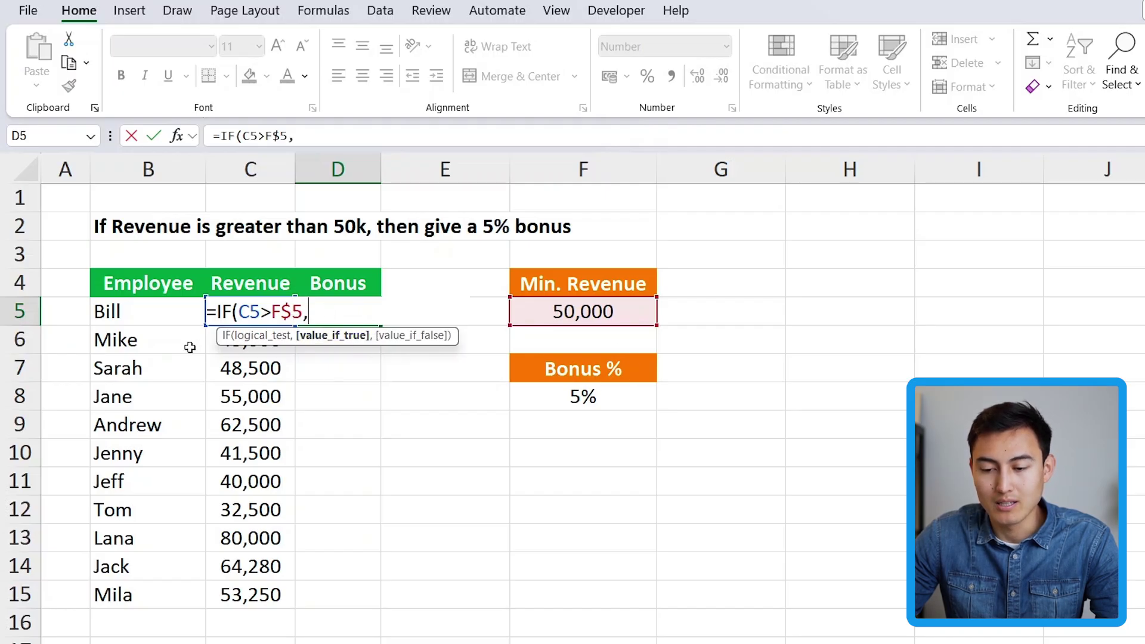
Set the IF formula's value if true to C5*F$8, locking only the row of the bonus percentage cell
click(233, 349)
click(227, 313)
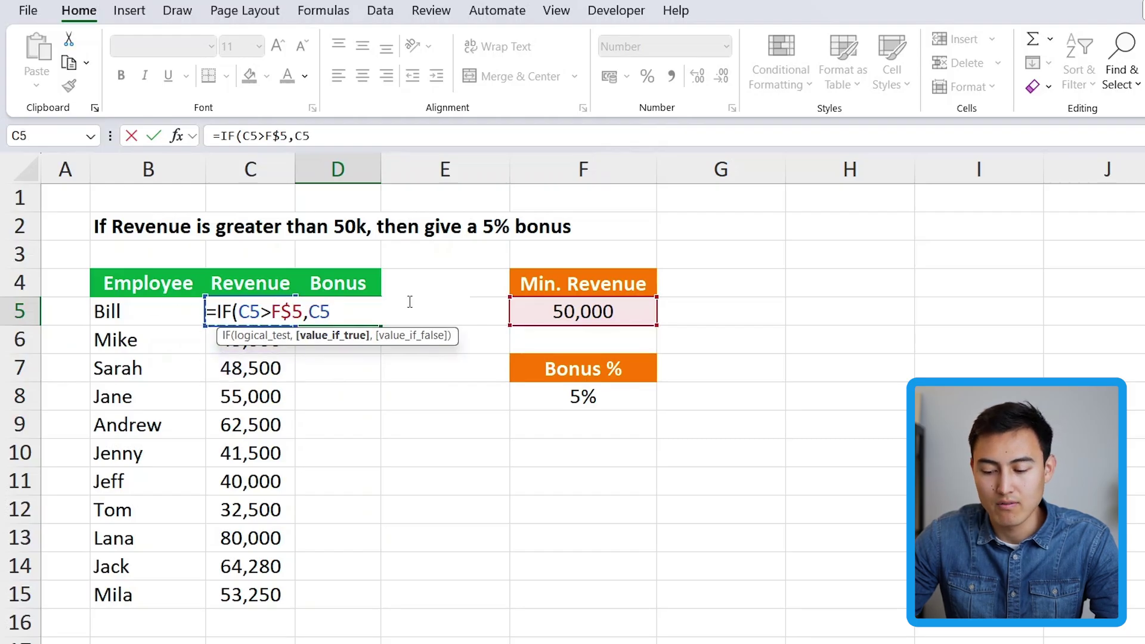
text(*)
click(614, 394)
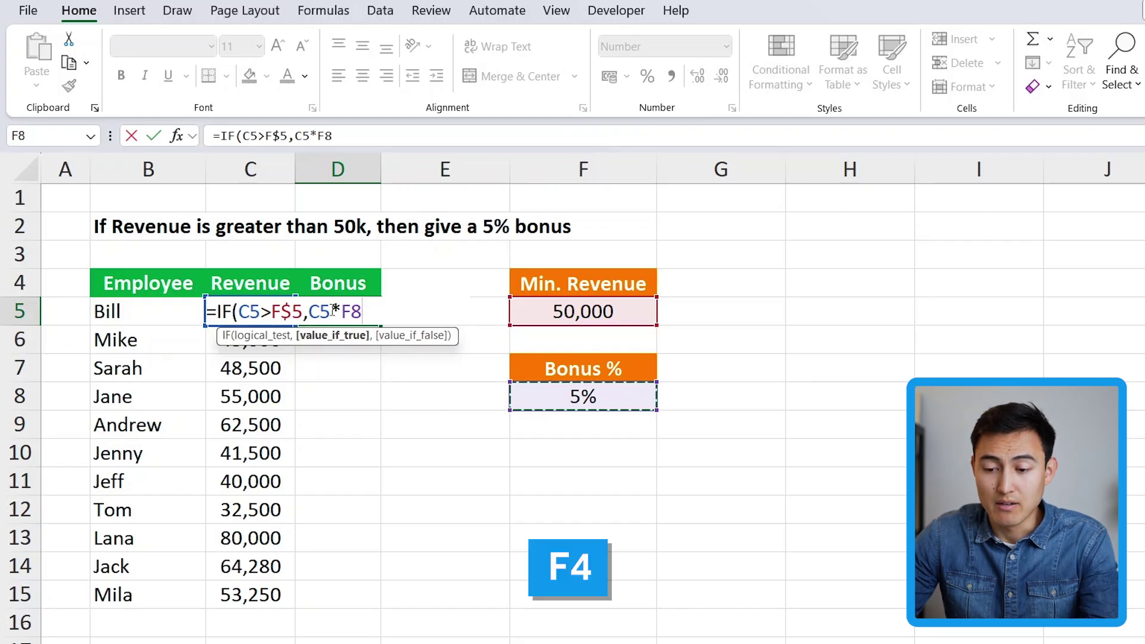
key(F4)
key(F4)
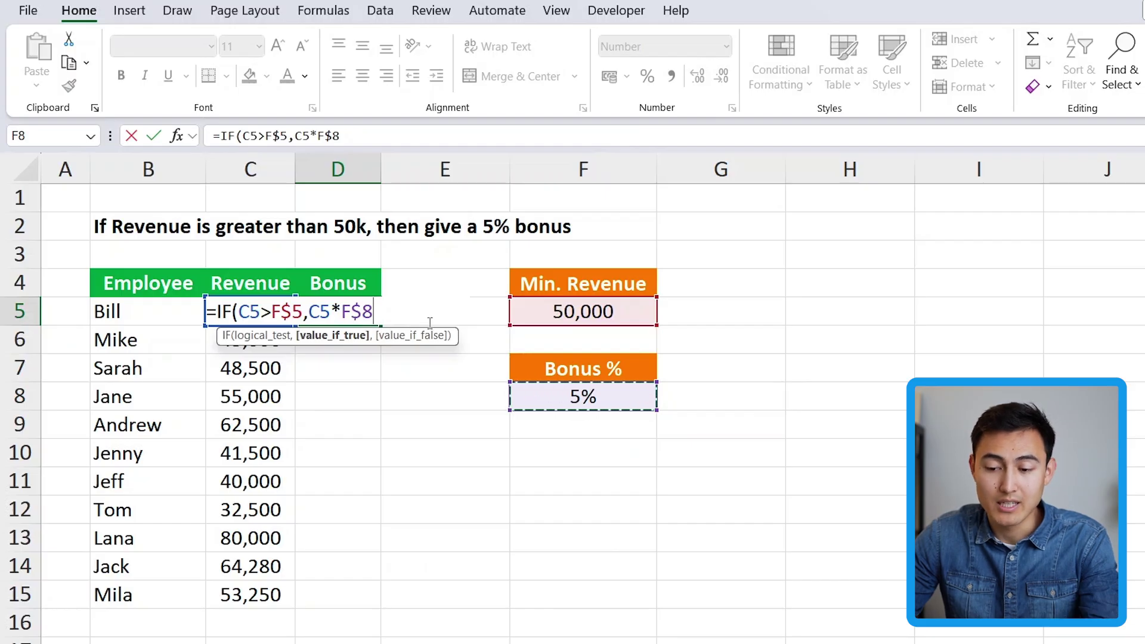
key(F4)
key(F4)
key(F4)
key(F4)
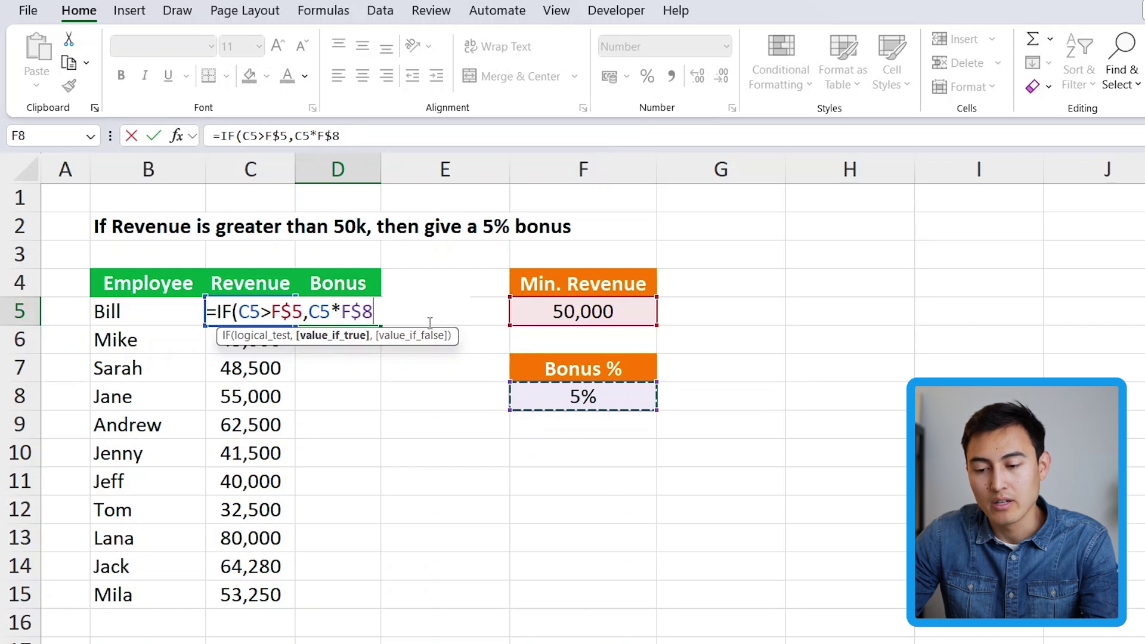
Complete the IF formula in D5 with empty text "" as the value if false
text(,)
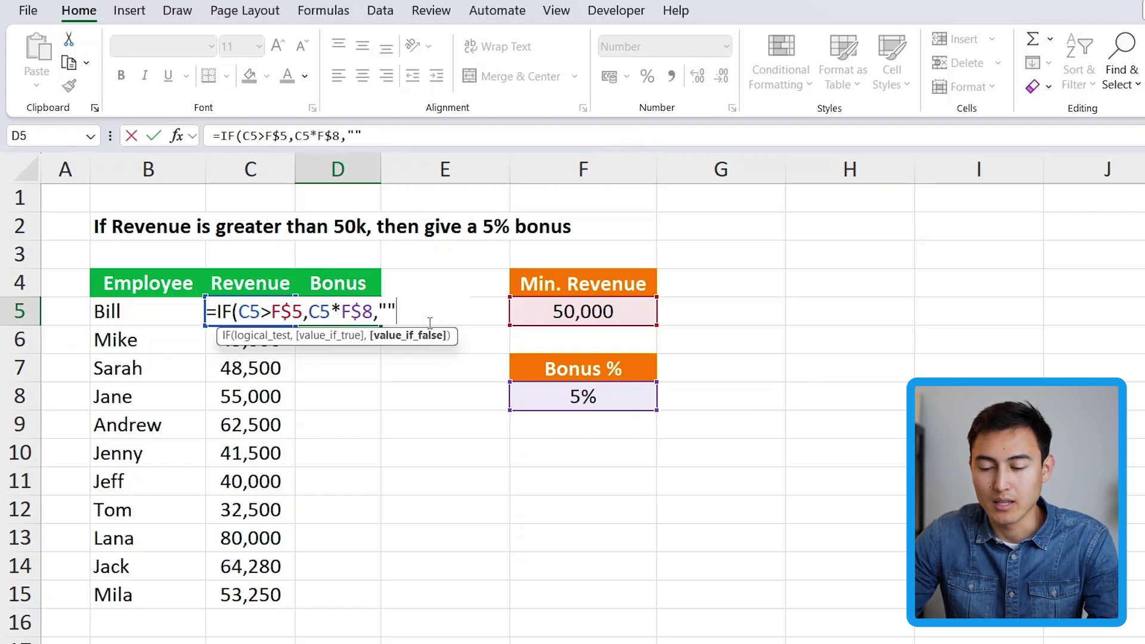
text("")
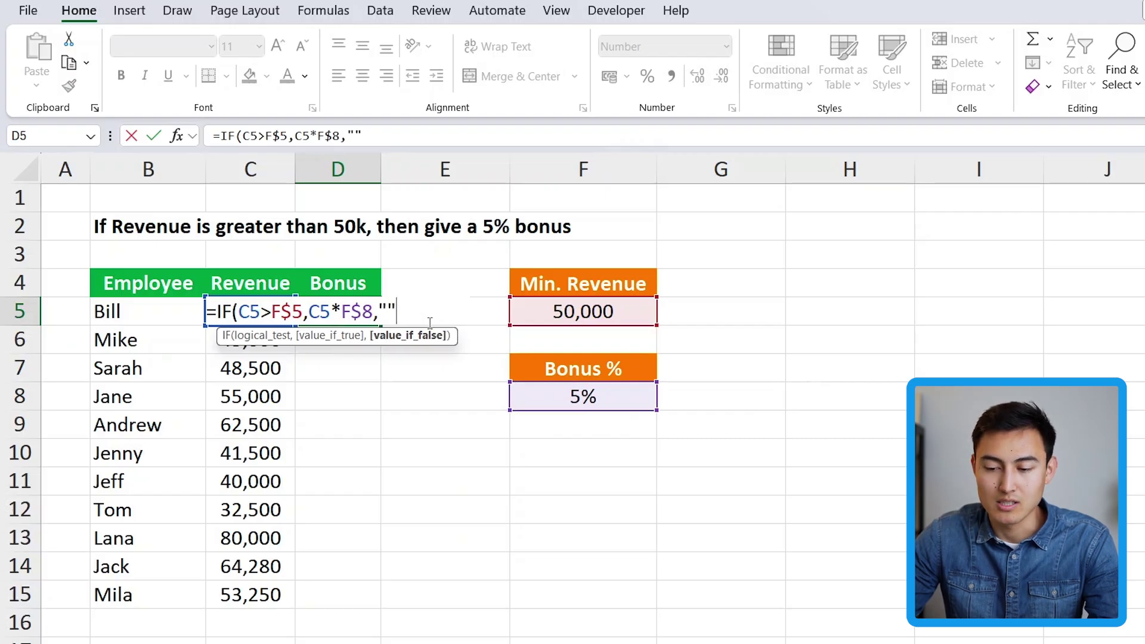
text())
key(Return)
Fill the bonus formula from D5 down to D15
click(361, 310)
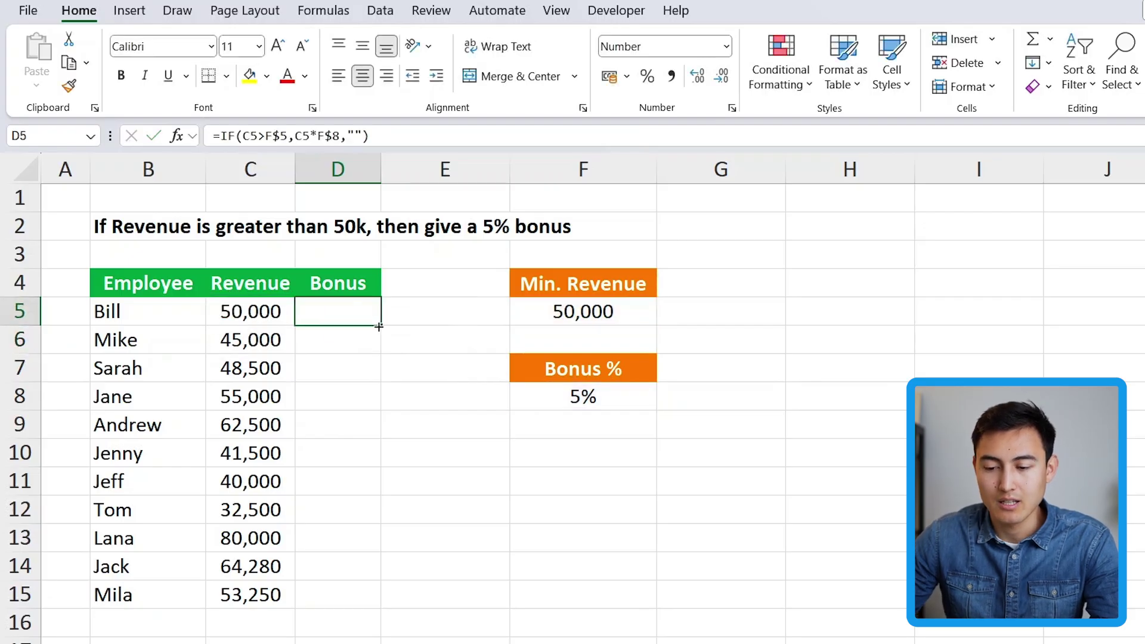
double_click(378, 326)
click(378, 328)
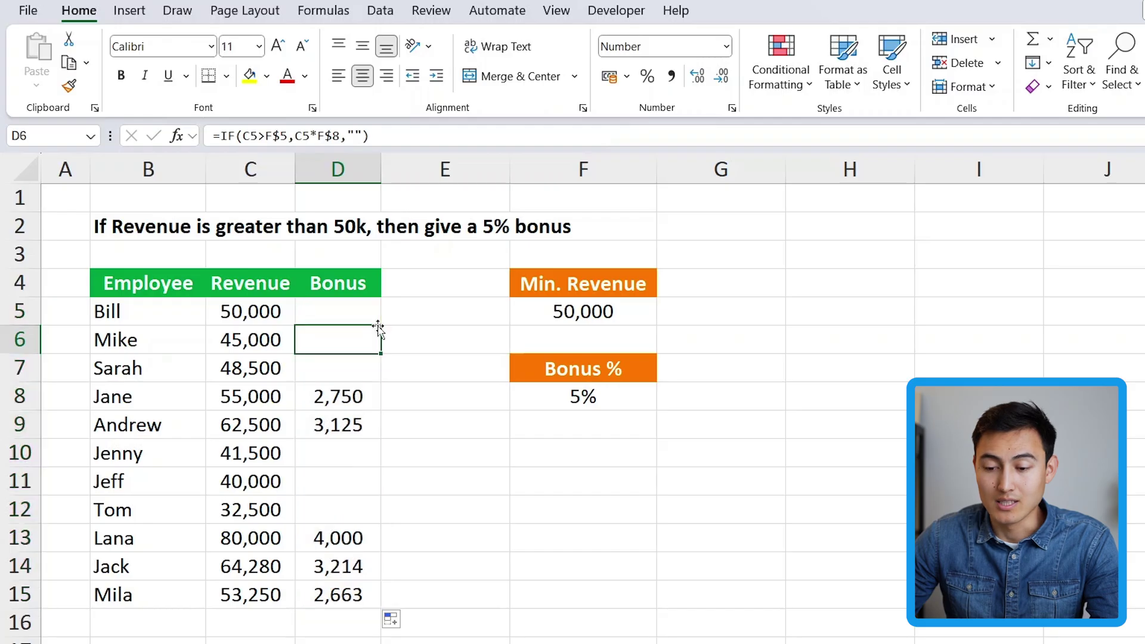
Inspect the references of the bonus formula in D8 and check it against the revenue in C8
key(Down)
key(Down)
double_click(350, 397)
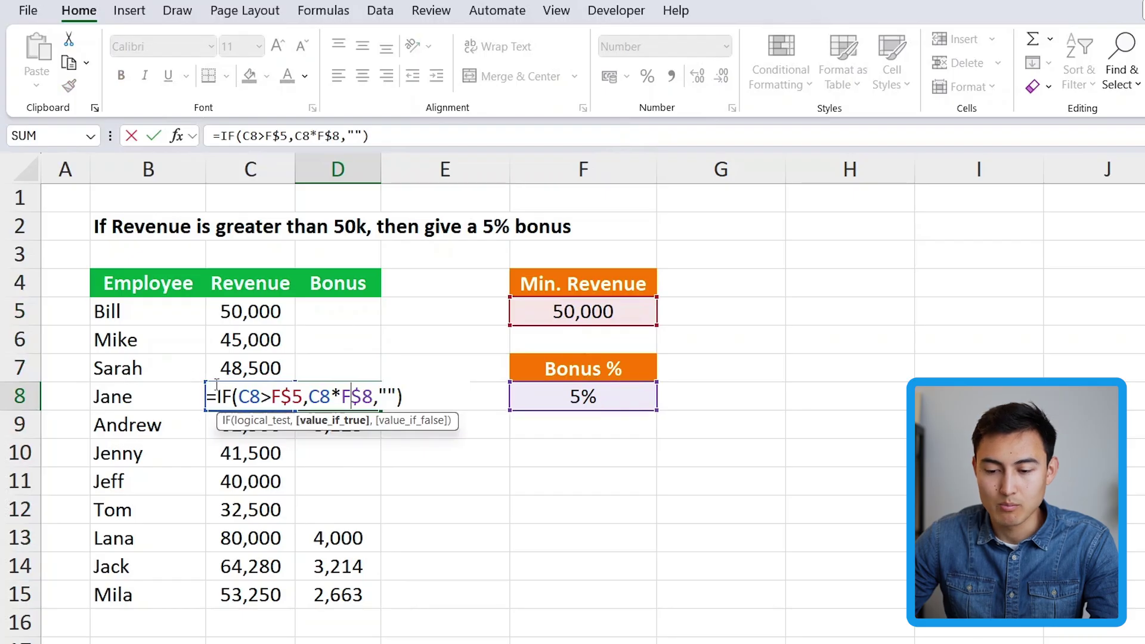
key(ctrl+Return)
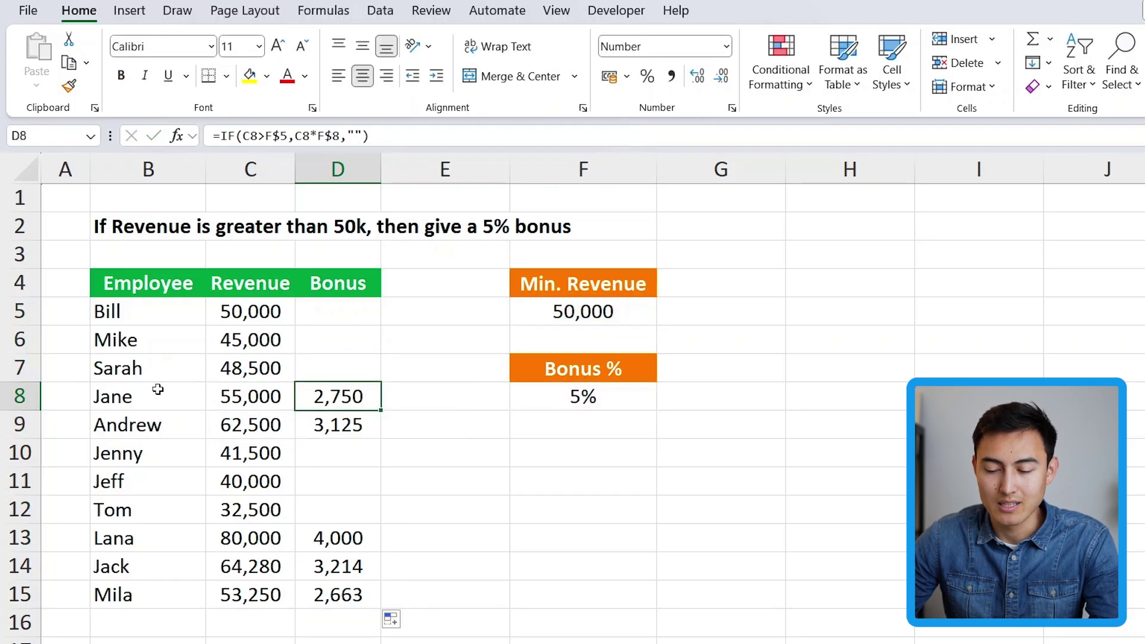
click(289, 390)
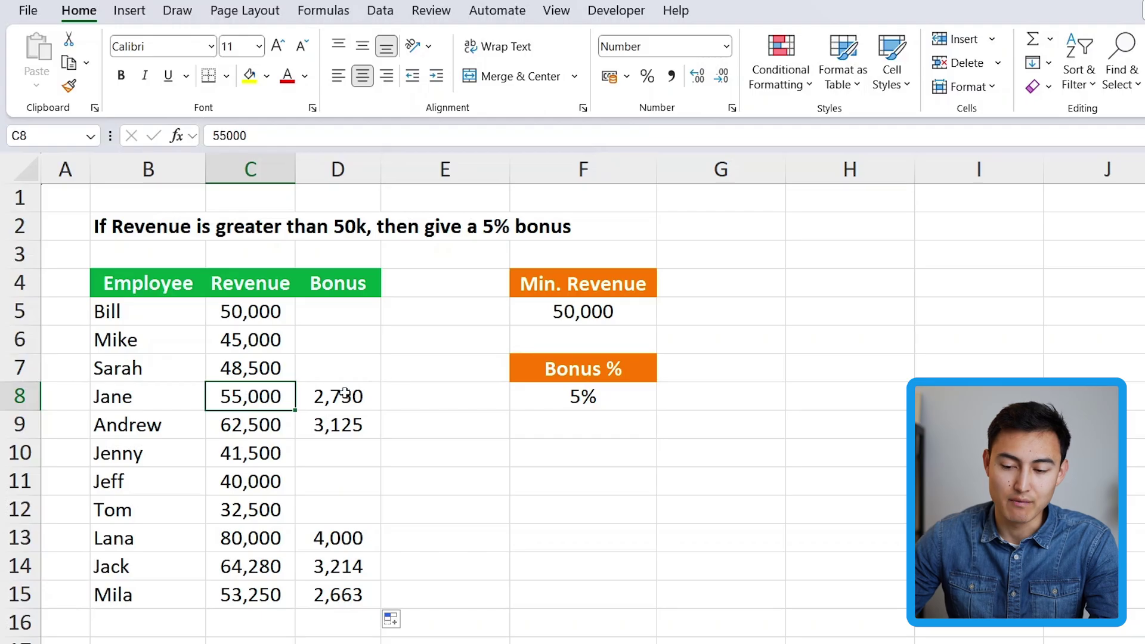